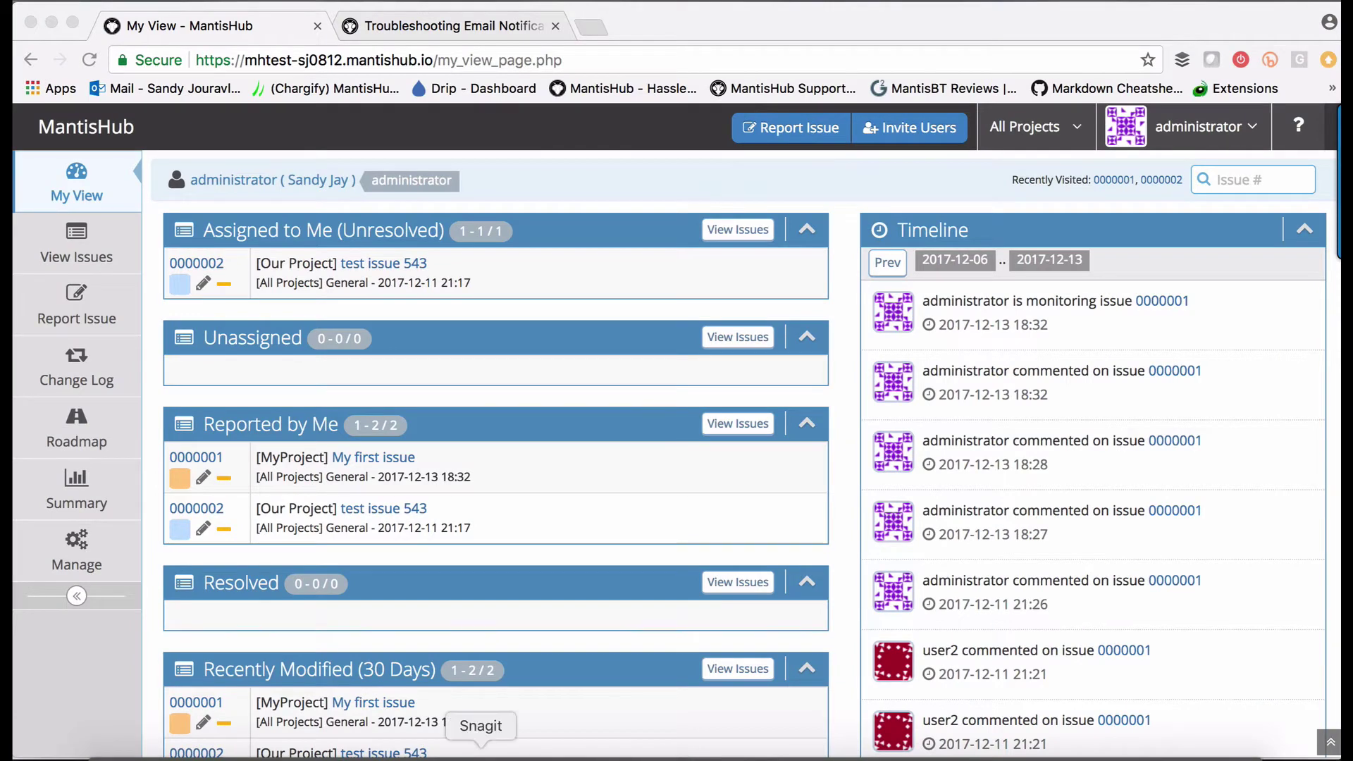
Step: Go to Manage, then Manage Configuration, and open the E-mail Notifications page
left_click(78, 556)
left_click(78, 557)
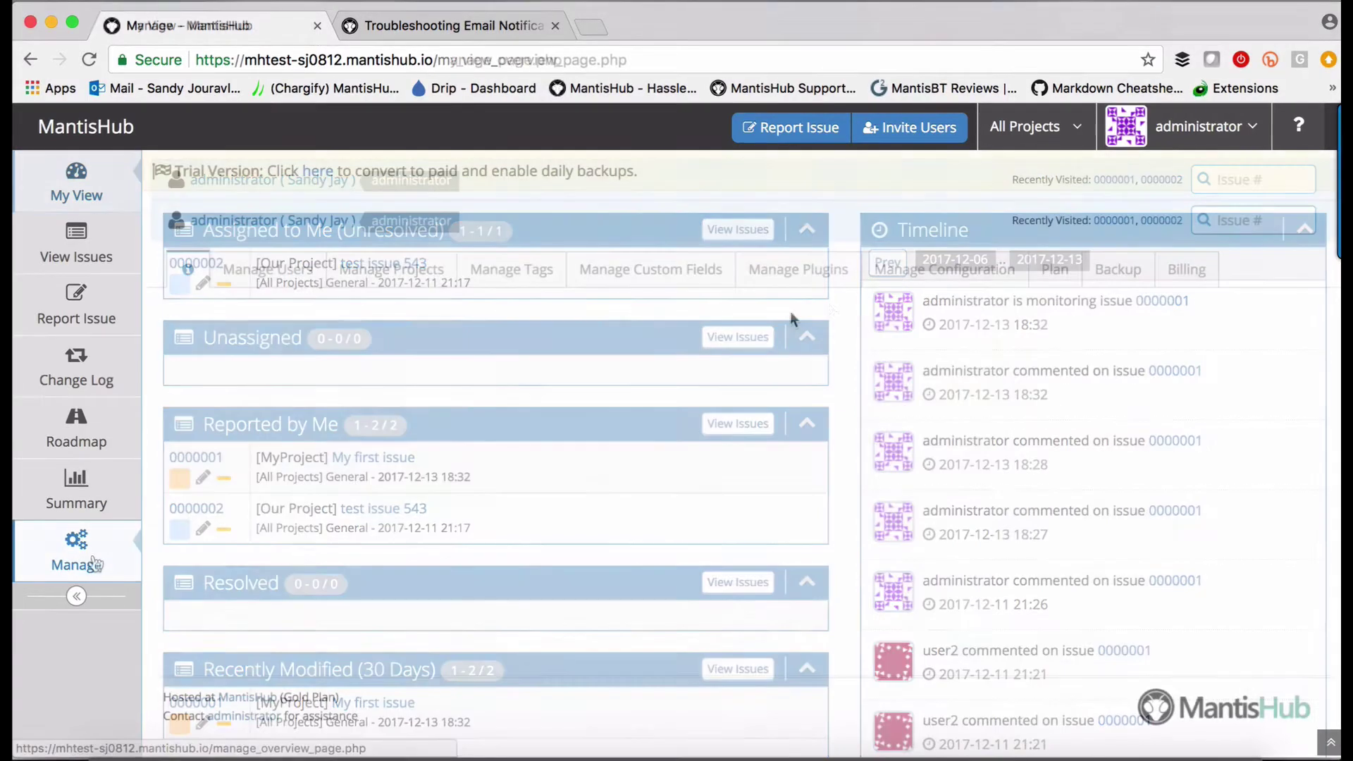
left_click(915, 280)
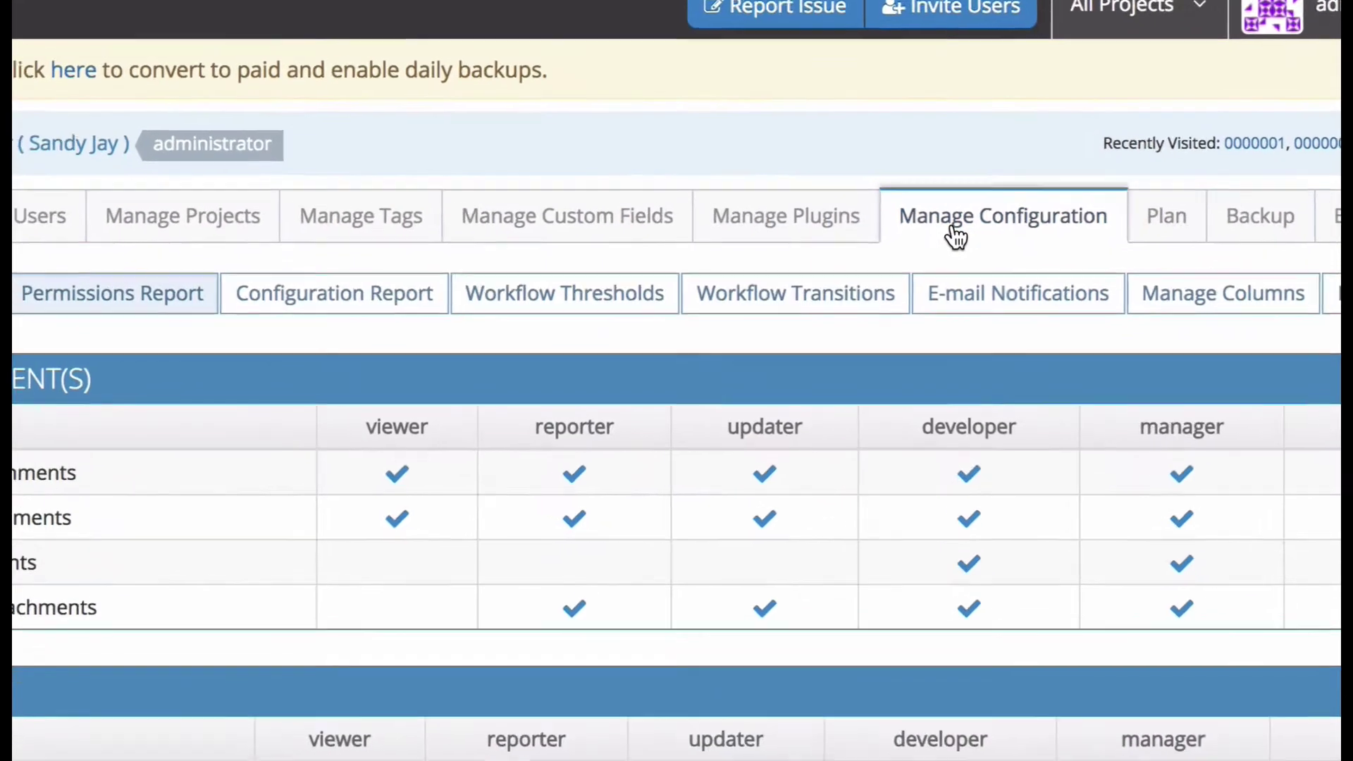
scroll(957, 219, "down", 1)
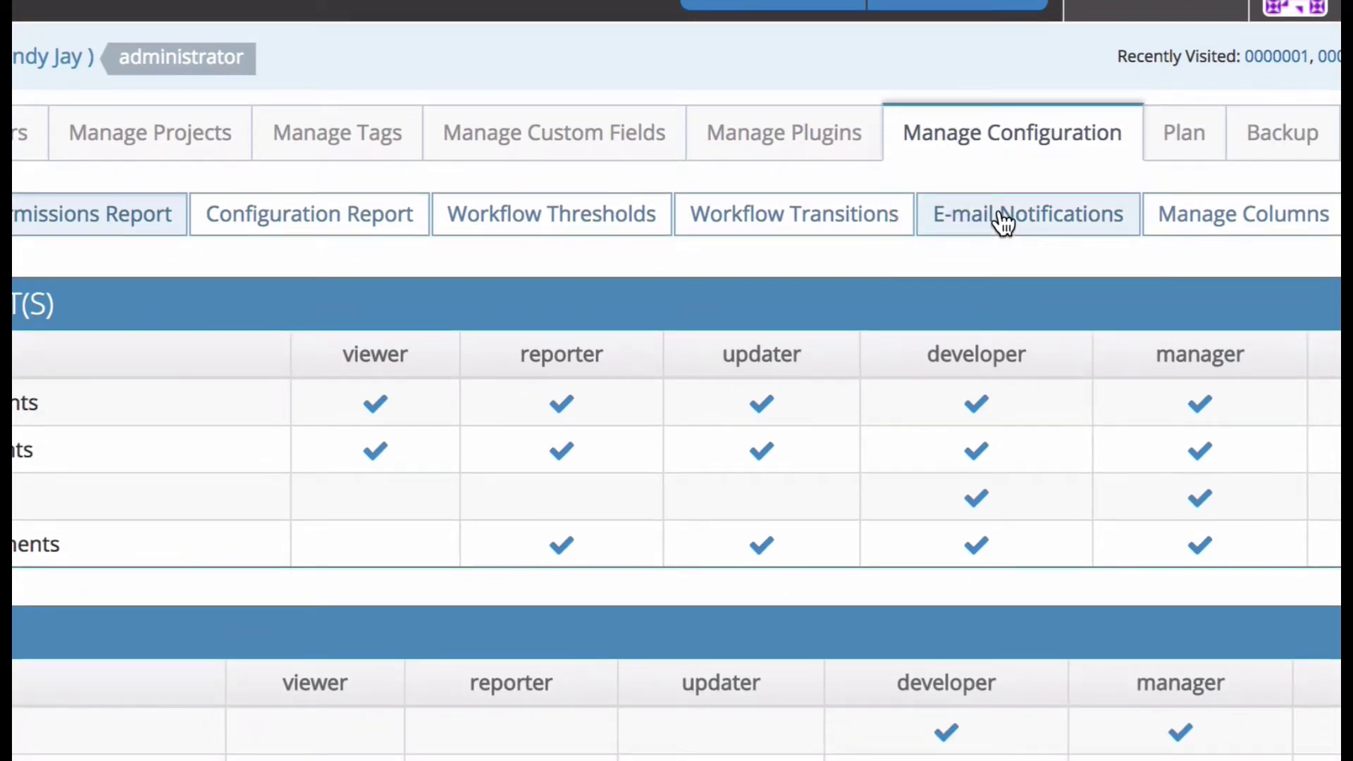
left_click(1002, 220)
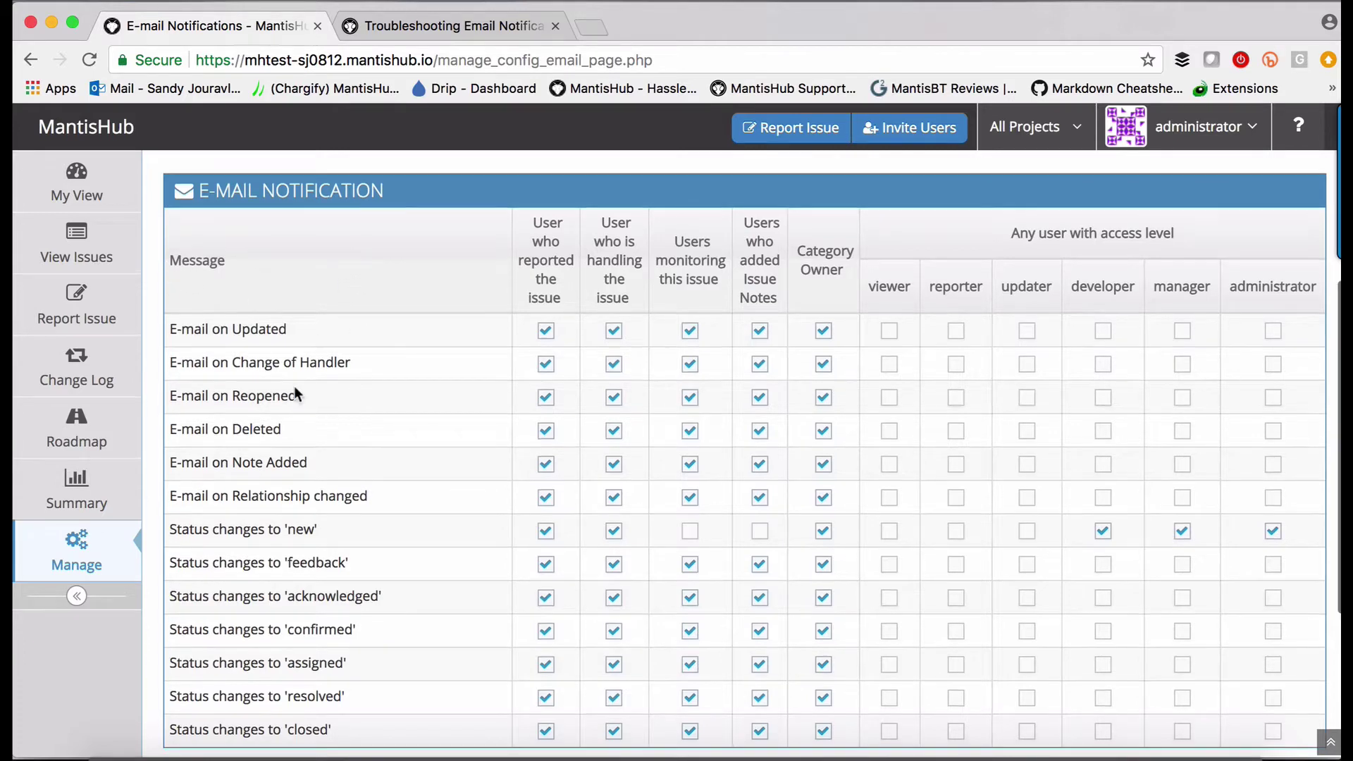
scroll(293, 386, "down", 3)
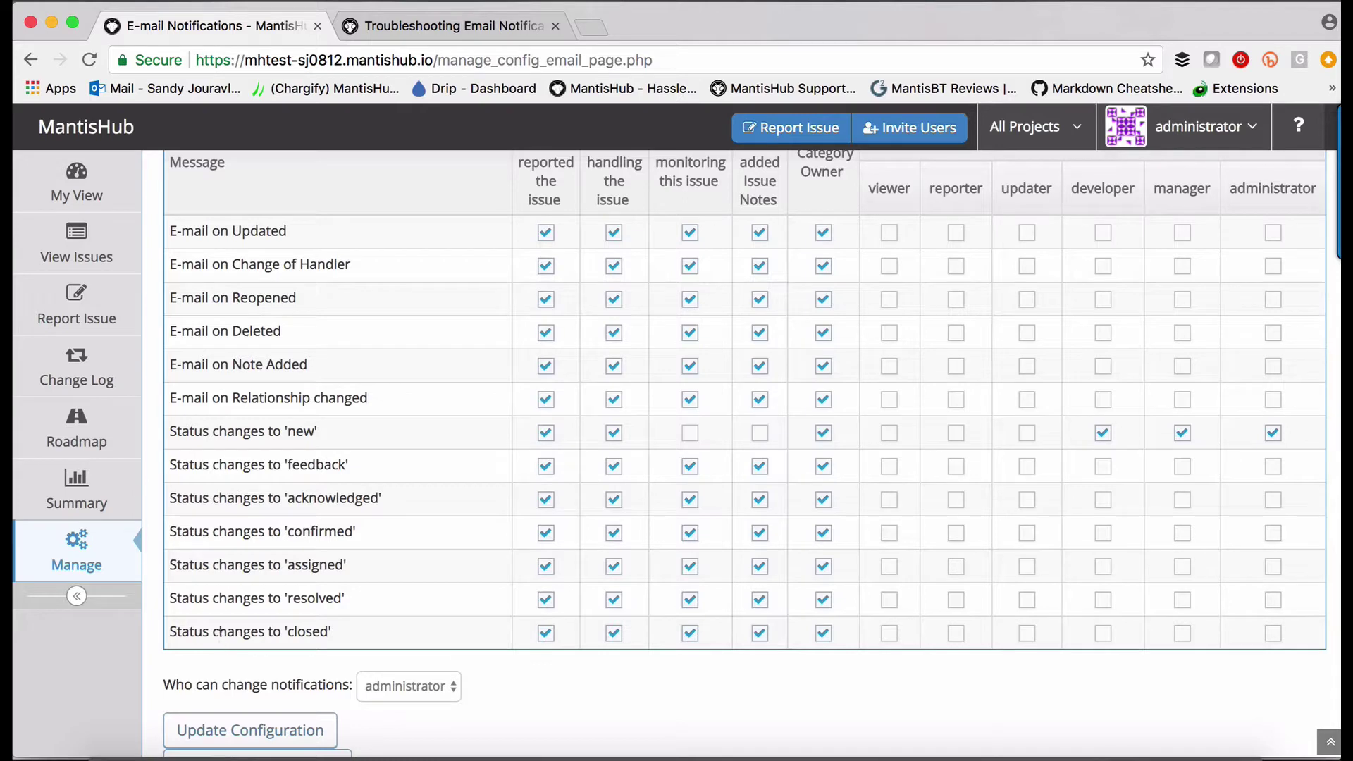
scroll(317, 592, "up", 3)
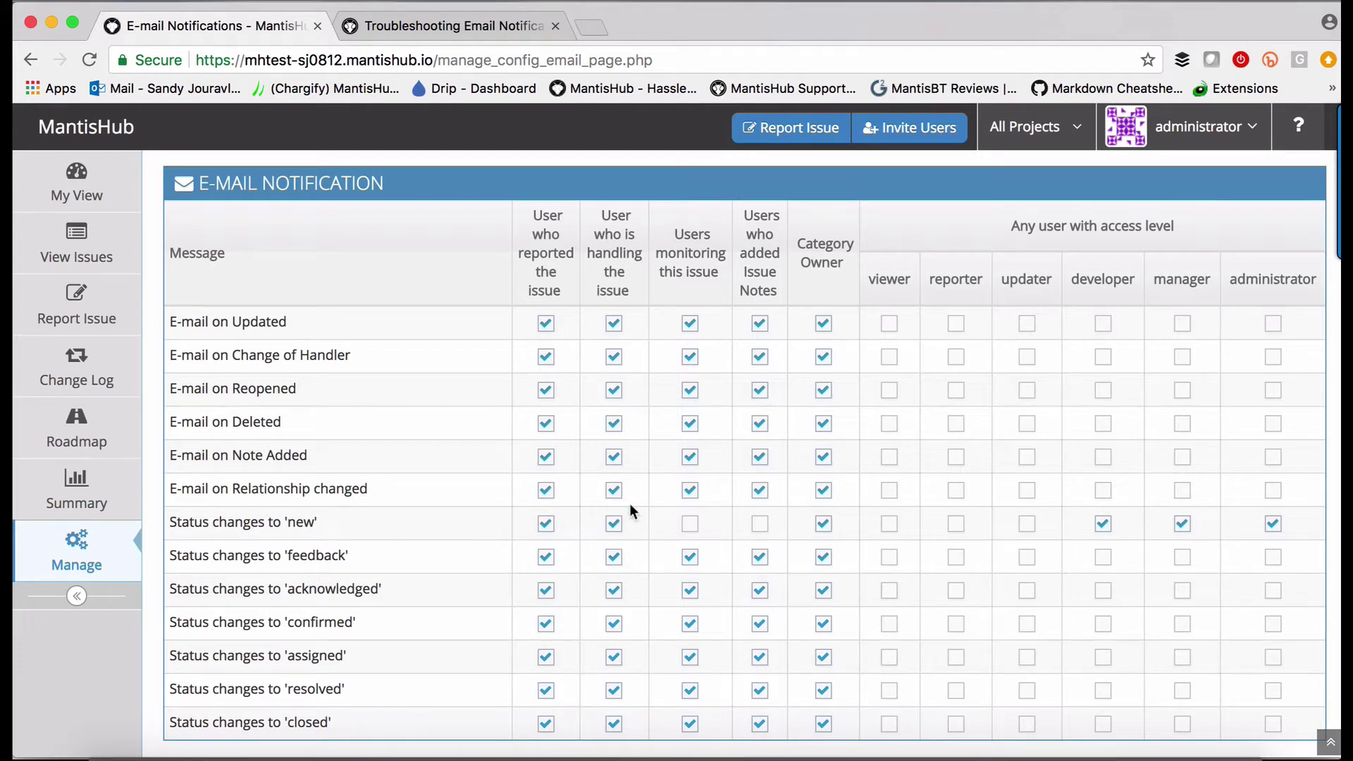
left_click(690, 524)
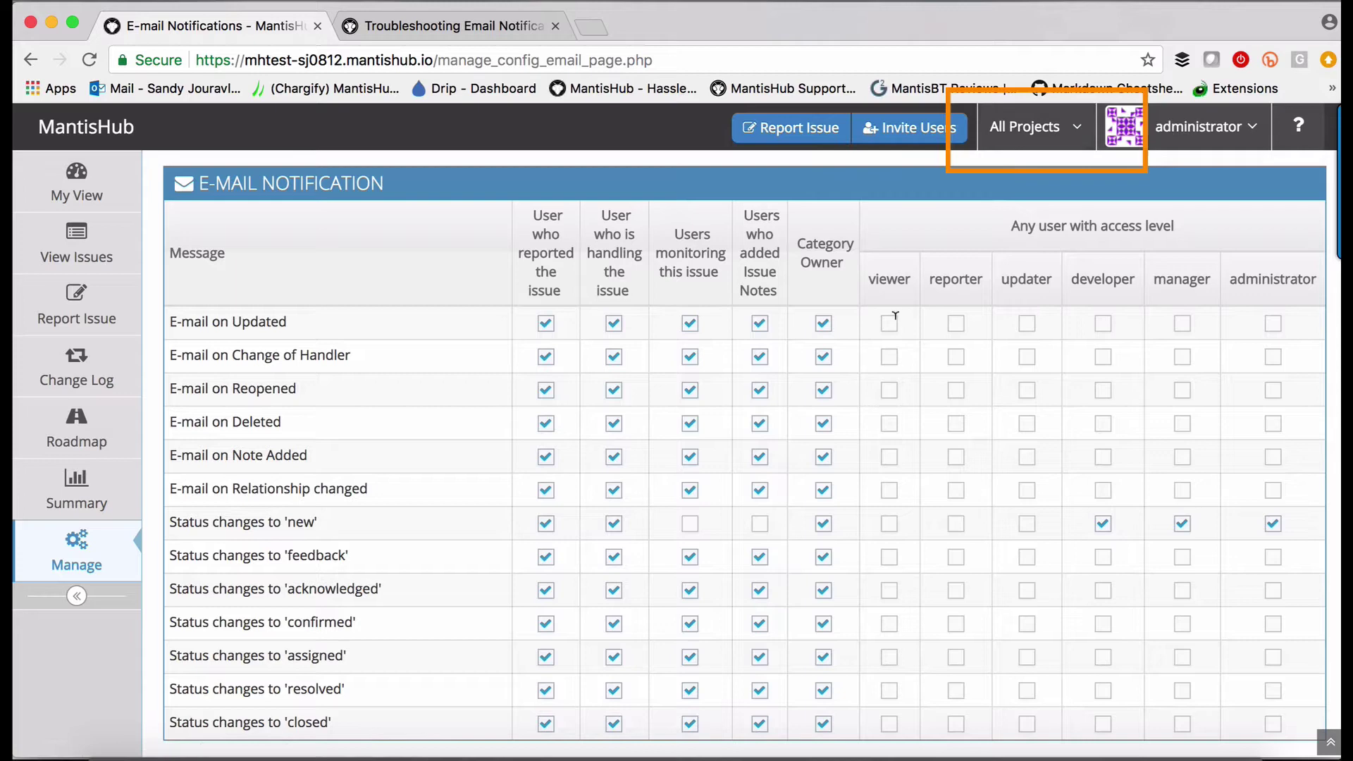
scroll(424, 248, "up", 3)
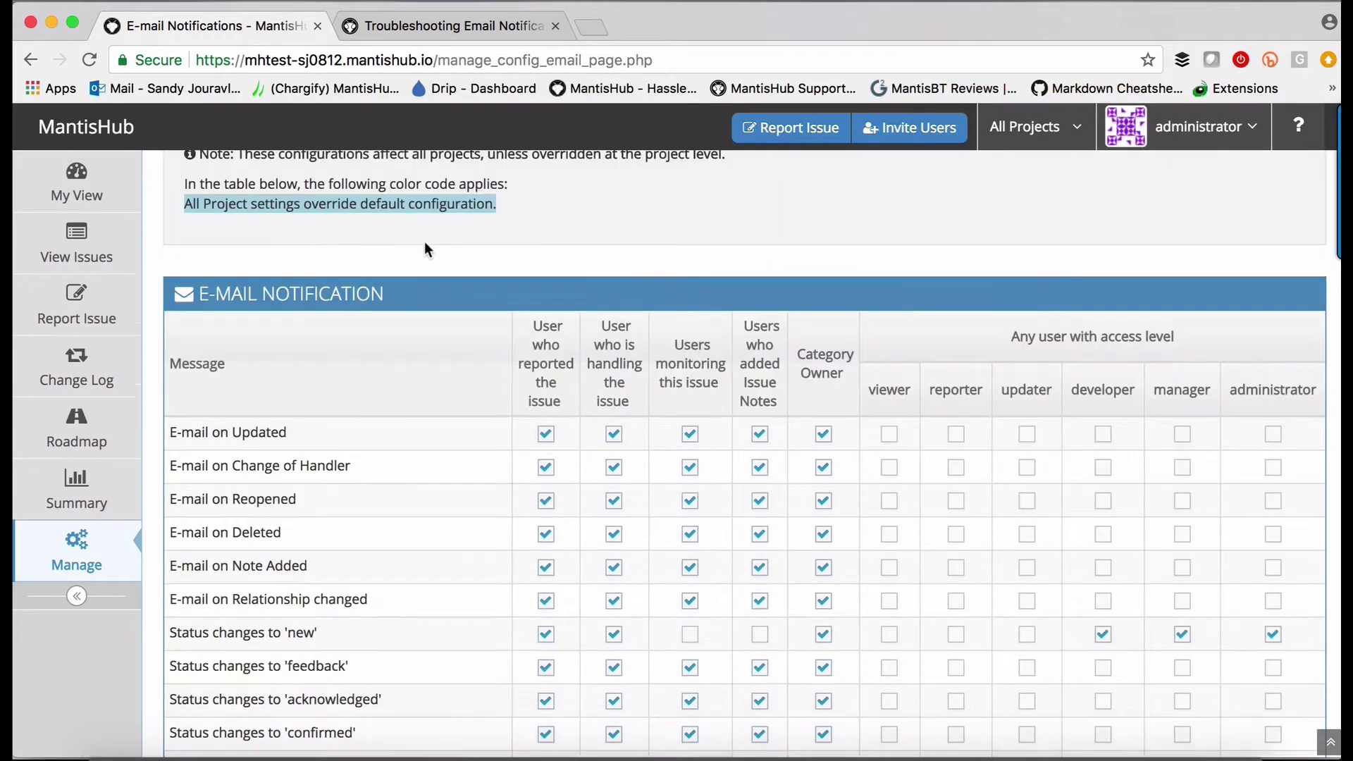
scroll(421, 248, "up", 2)
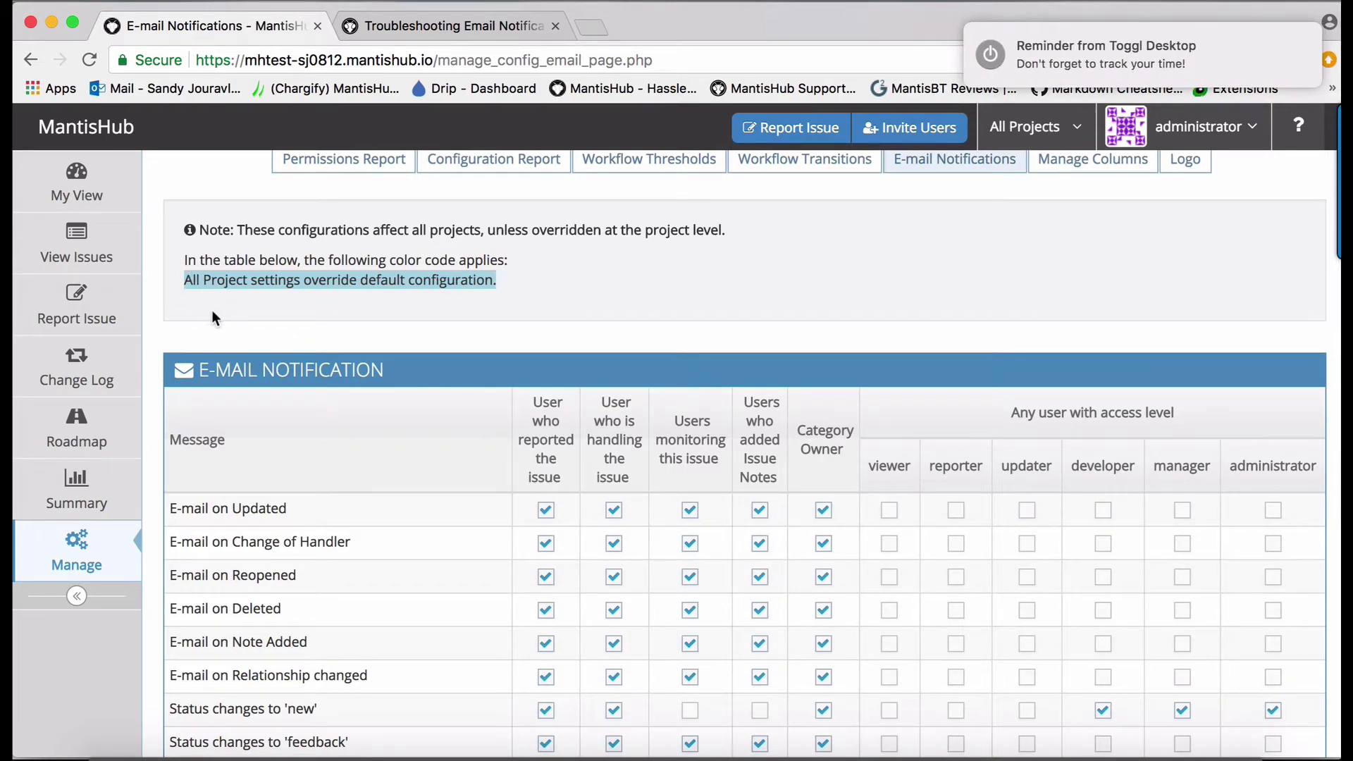
Step: Add manager and administrator as recipients in the 'resolved' row and update the configuration
scroll(278, 410, "down", 3)
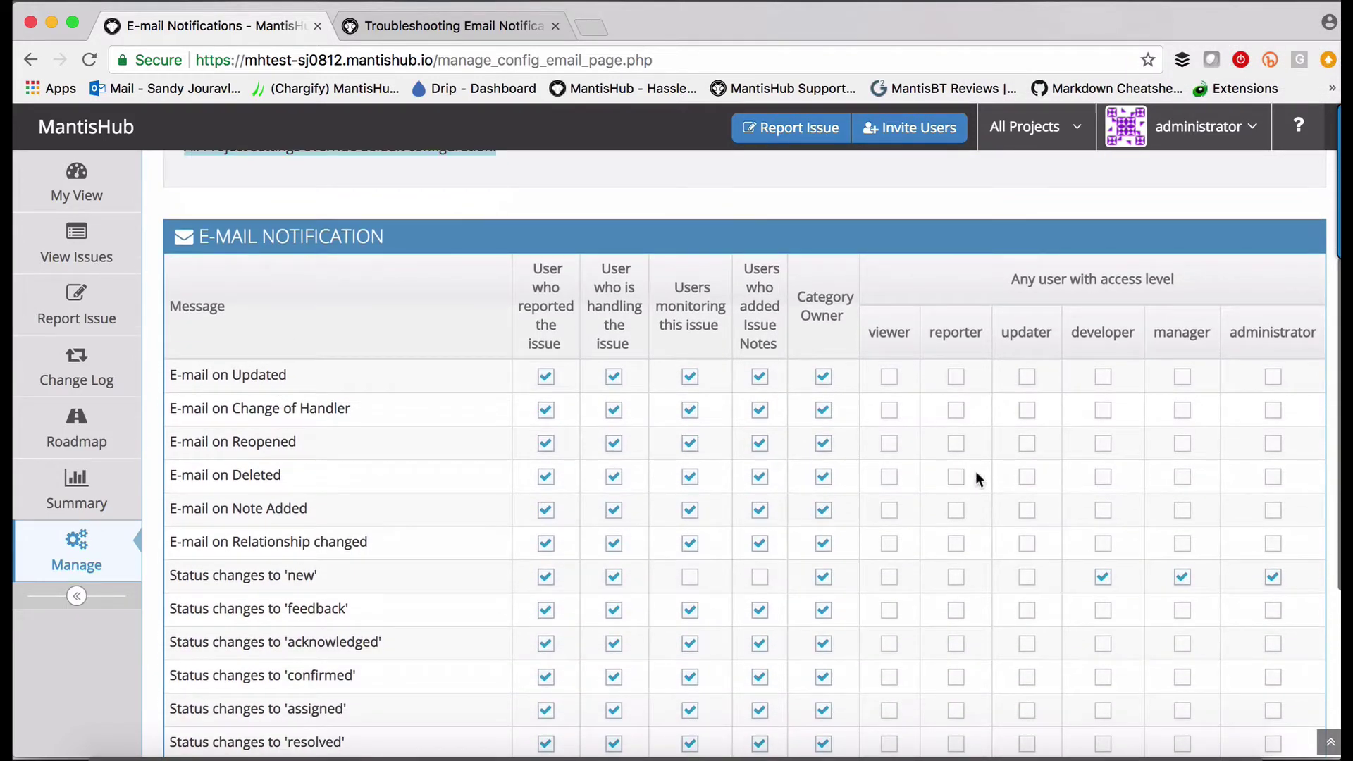
scroll(975, 471, "down", 2)
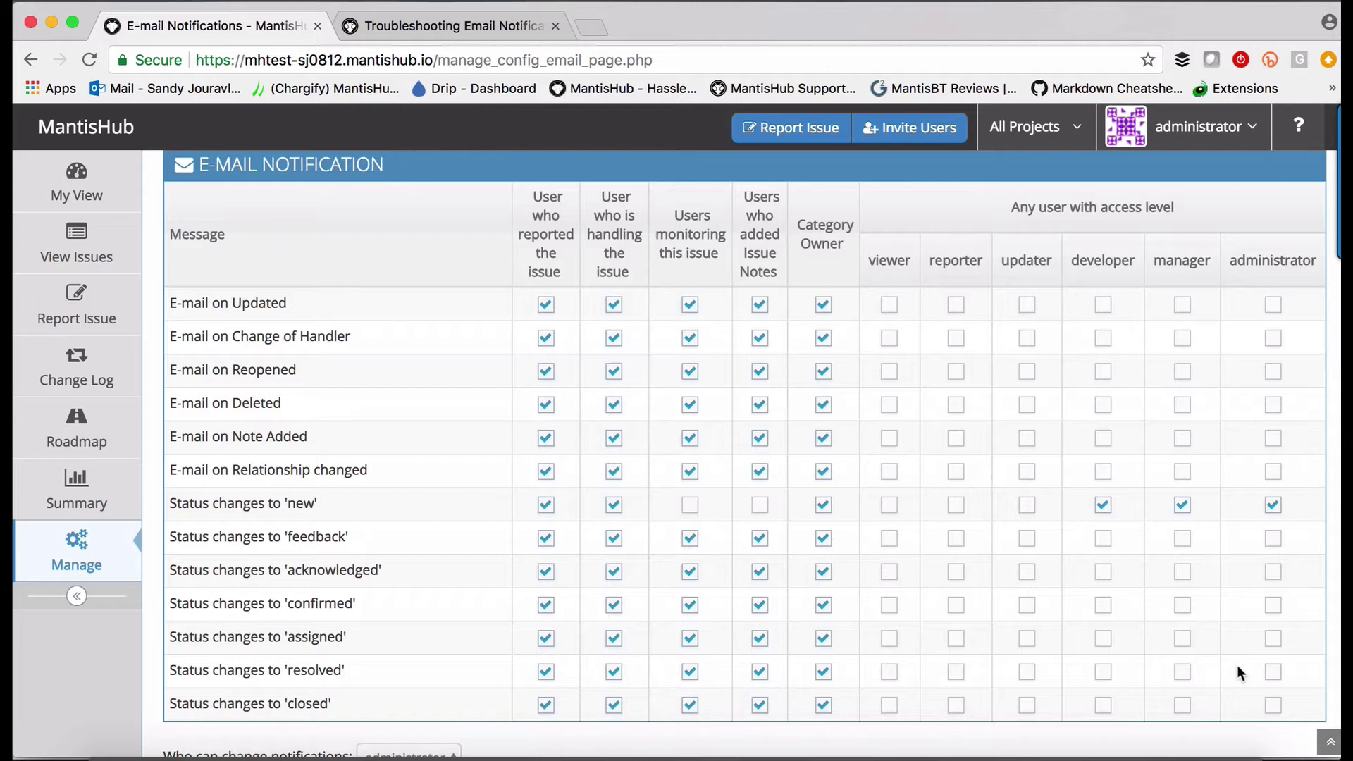
left_click(1182, 672)
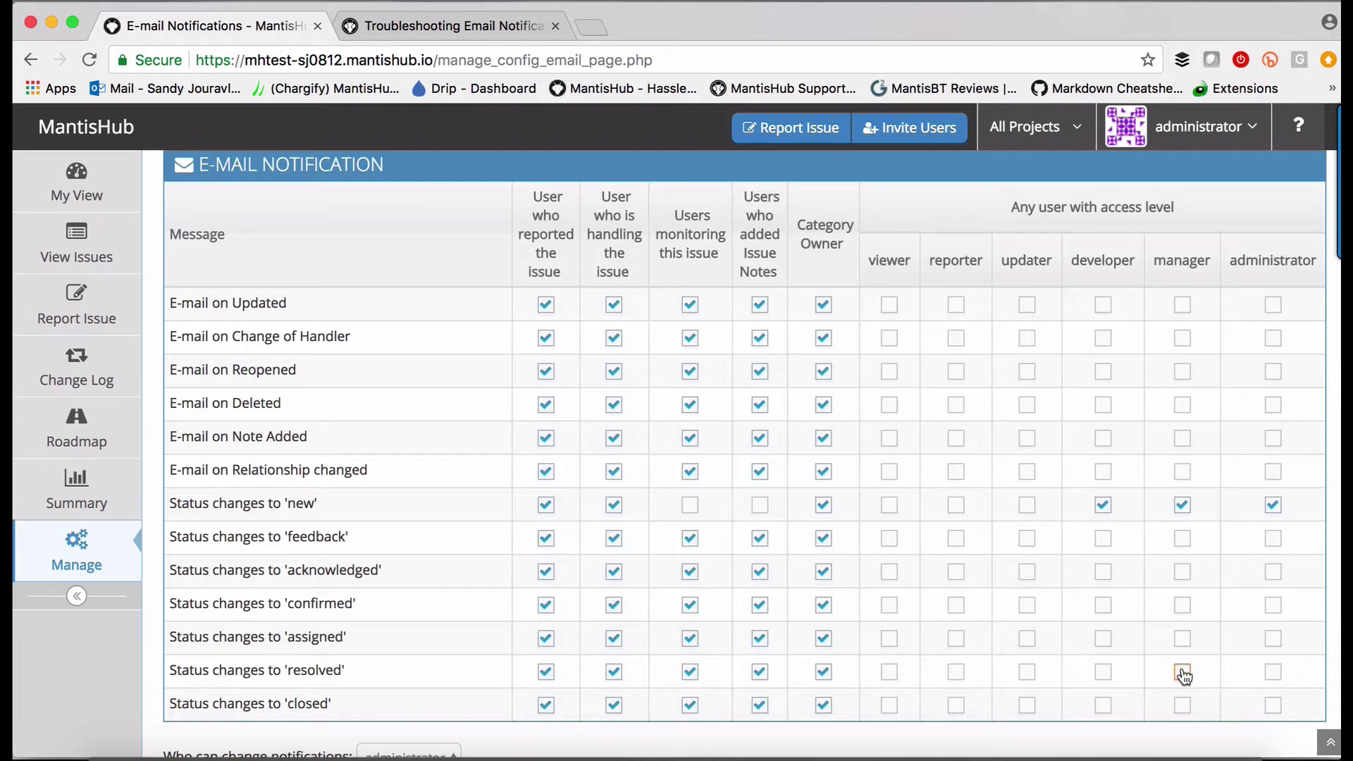
left_click(1273, 673)
scroll(973, 575, "down", 4)
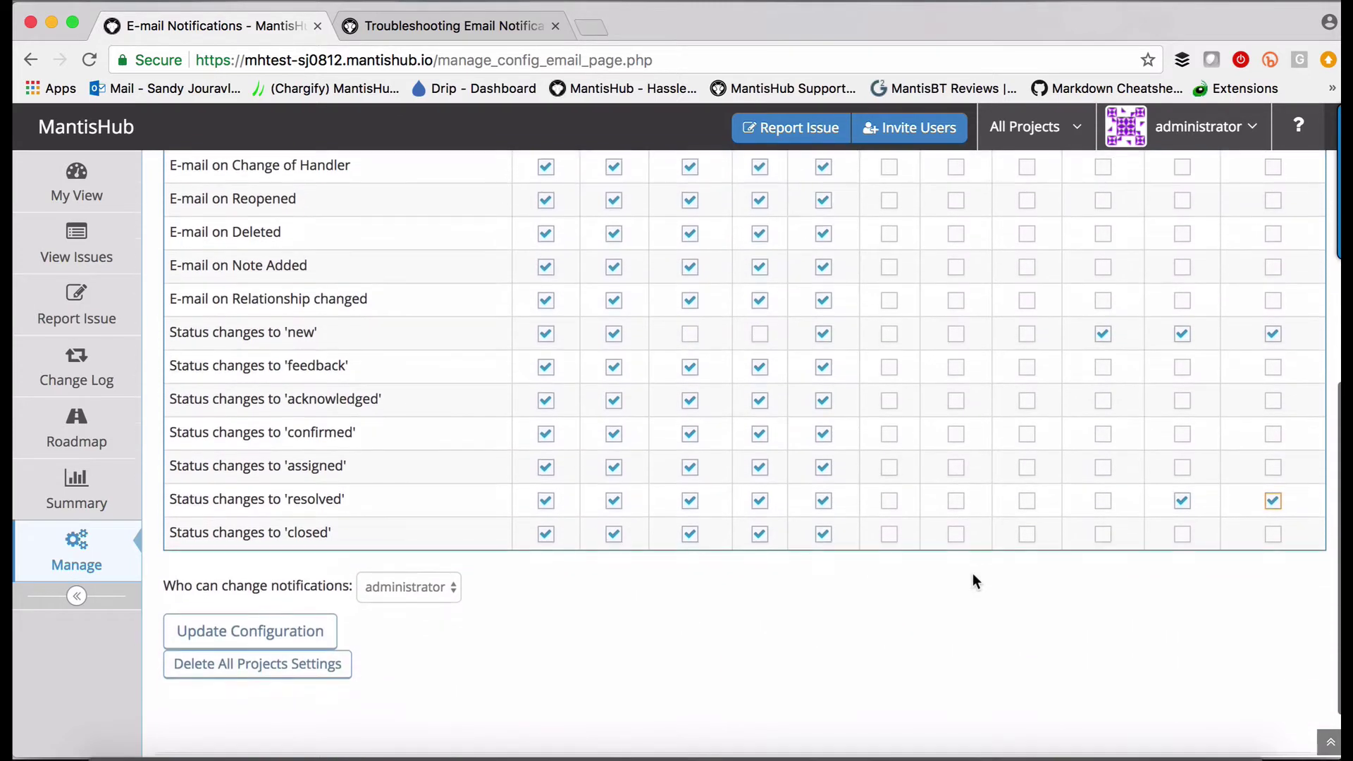
left_click(254, 638)
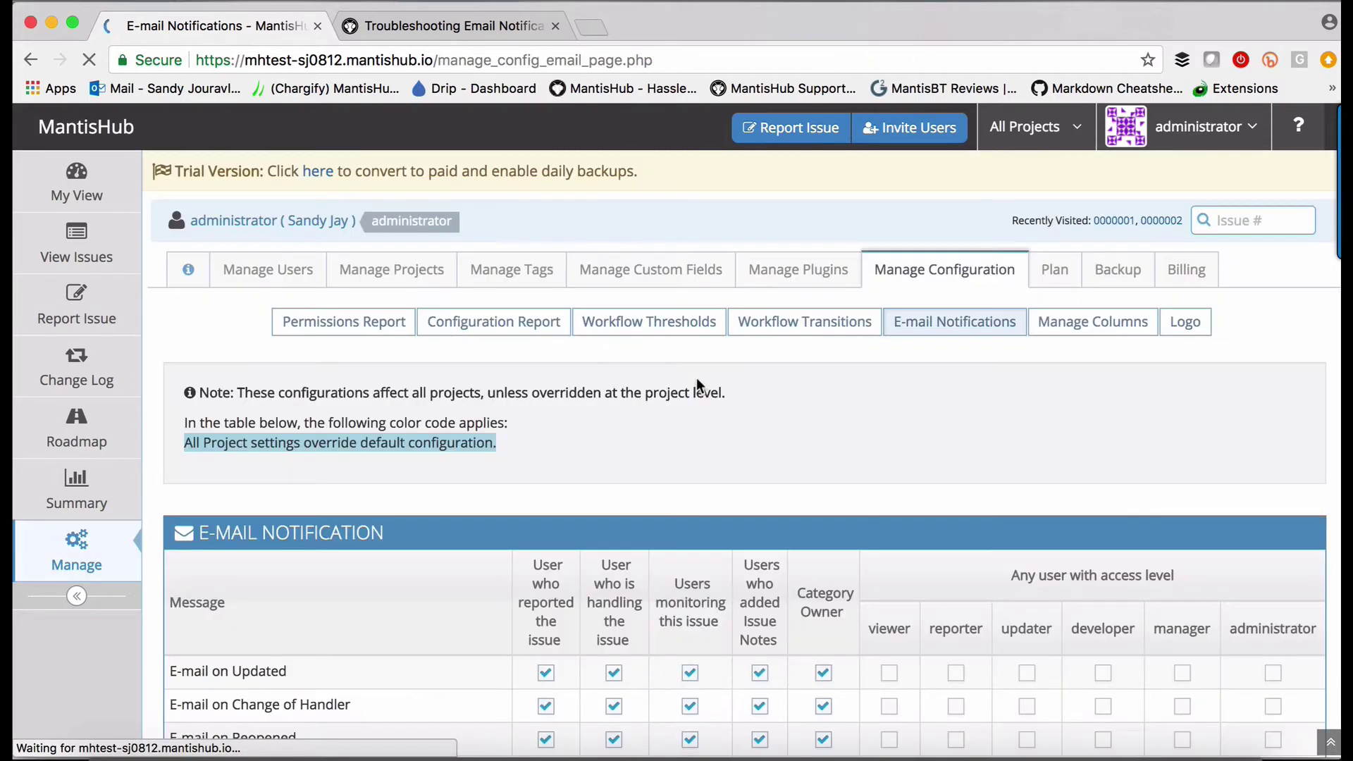
scroll(696, 378, "down", 2)
scroll(696, 377, "down", 3)
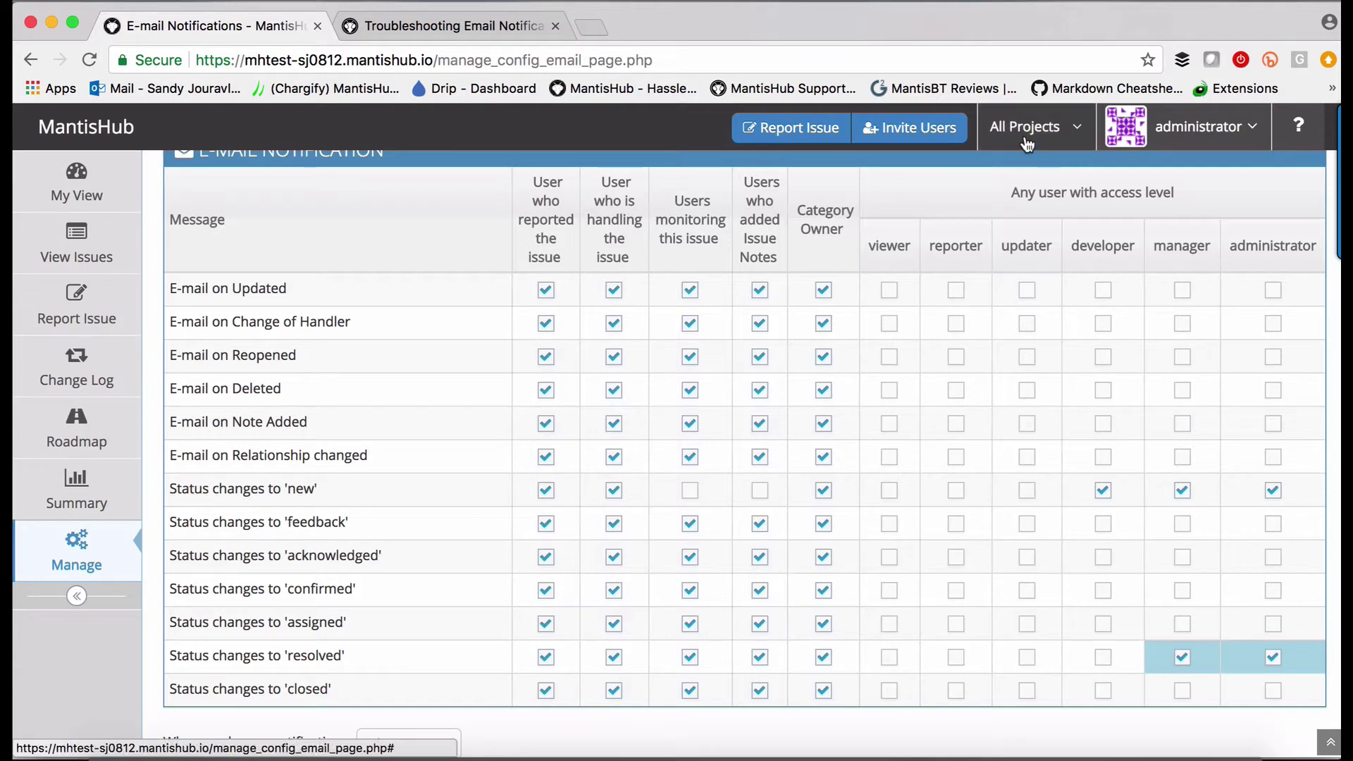
Step: Switch scope to Our Project, add manager to E-mail on Change of Handler, and save
scroll(938, 284, "up", 1)
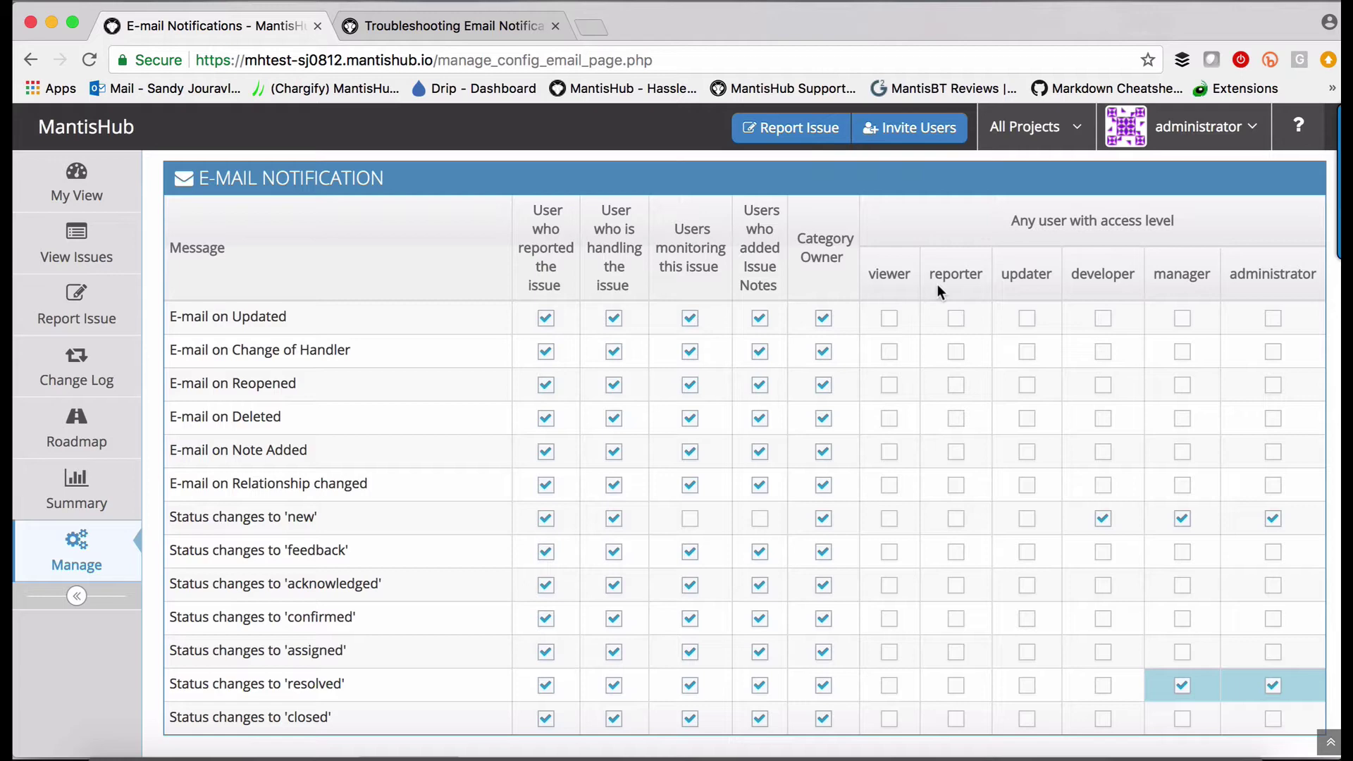
left_click(1008, 146)
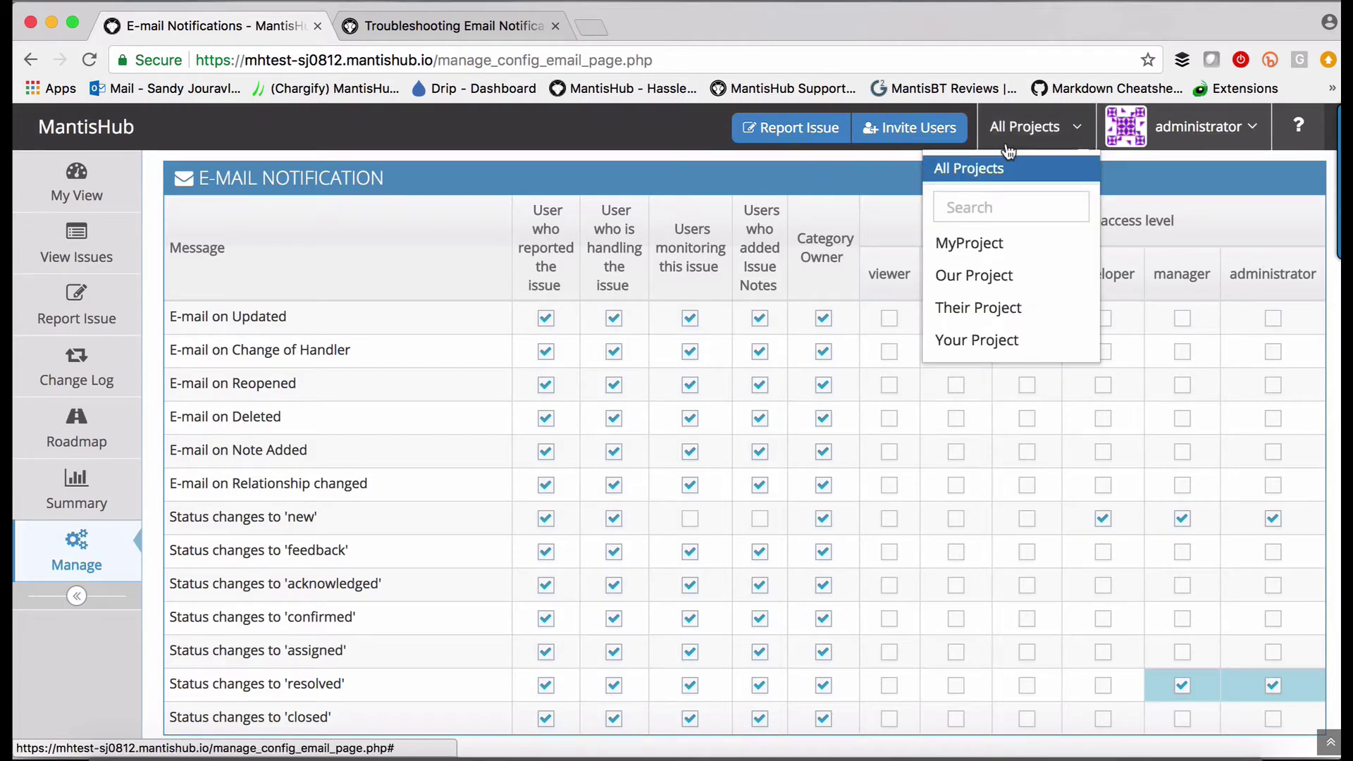
left_click(986, 279)
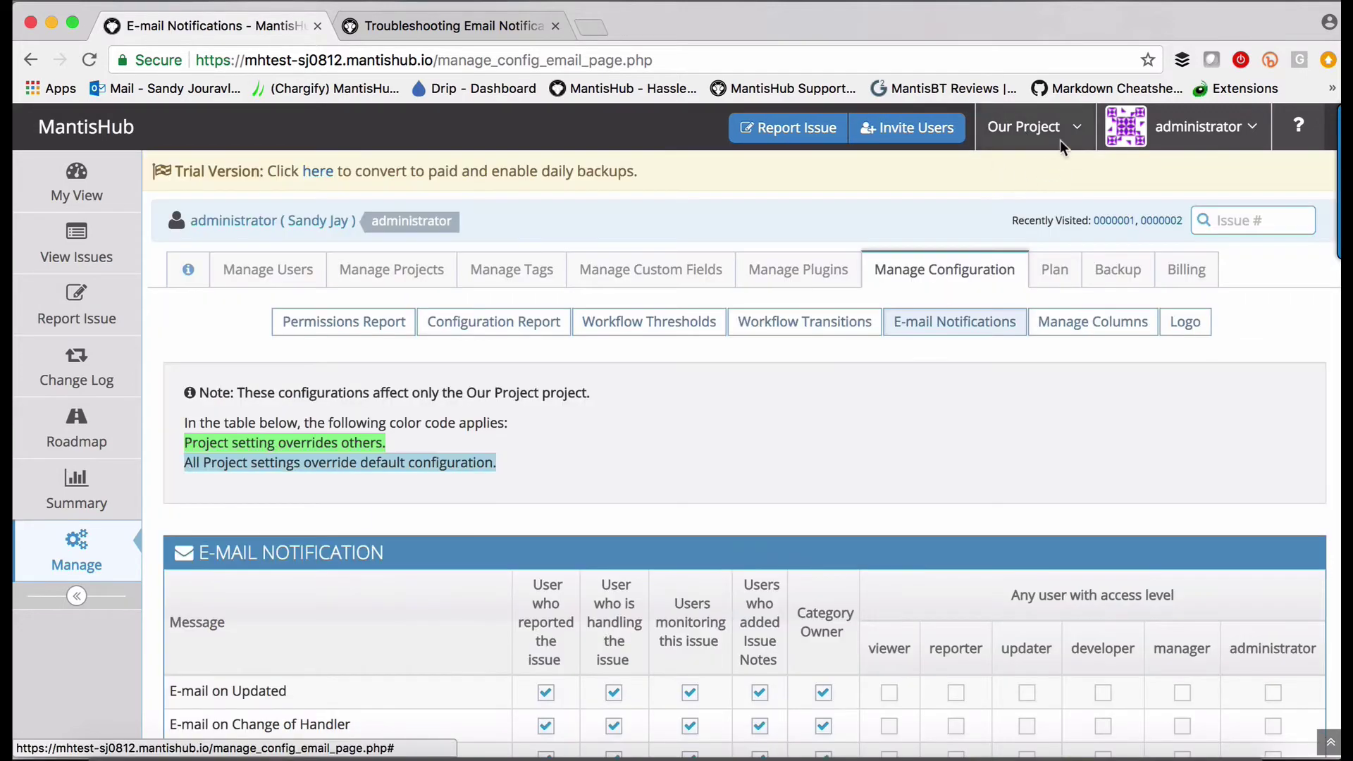
scroll(839, 467, "down", 3)
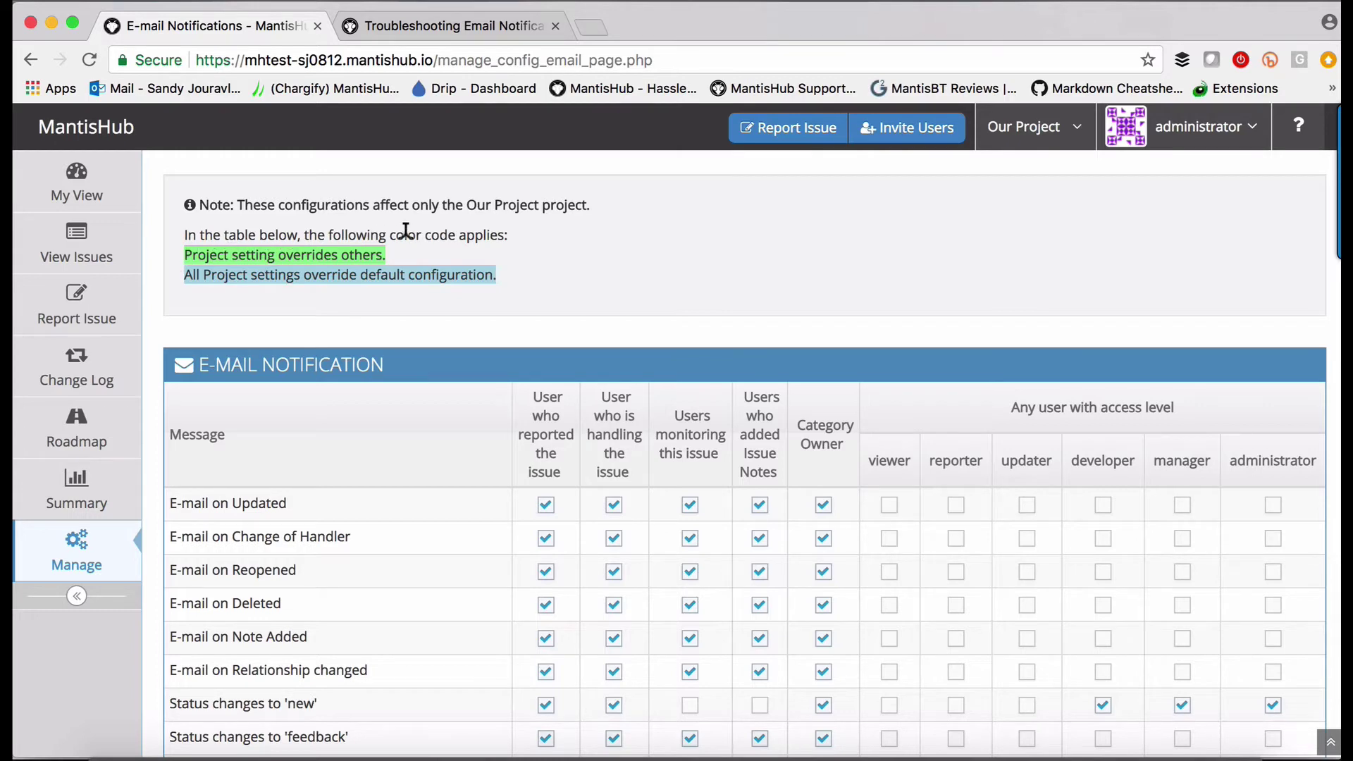
scroll(486, 343, "down", 2)
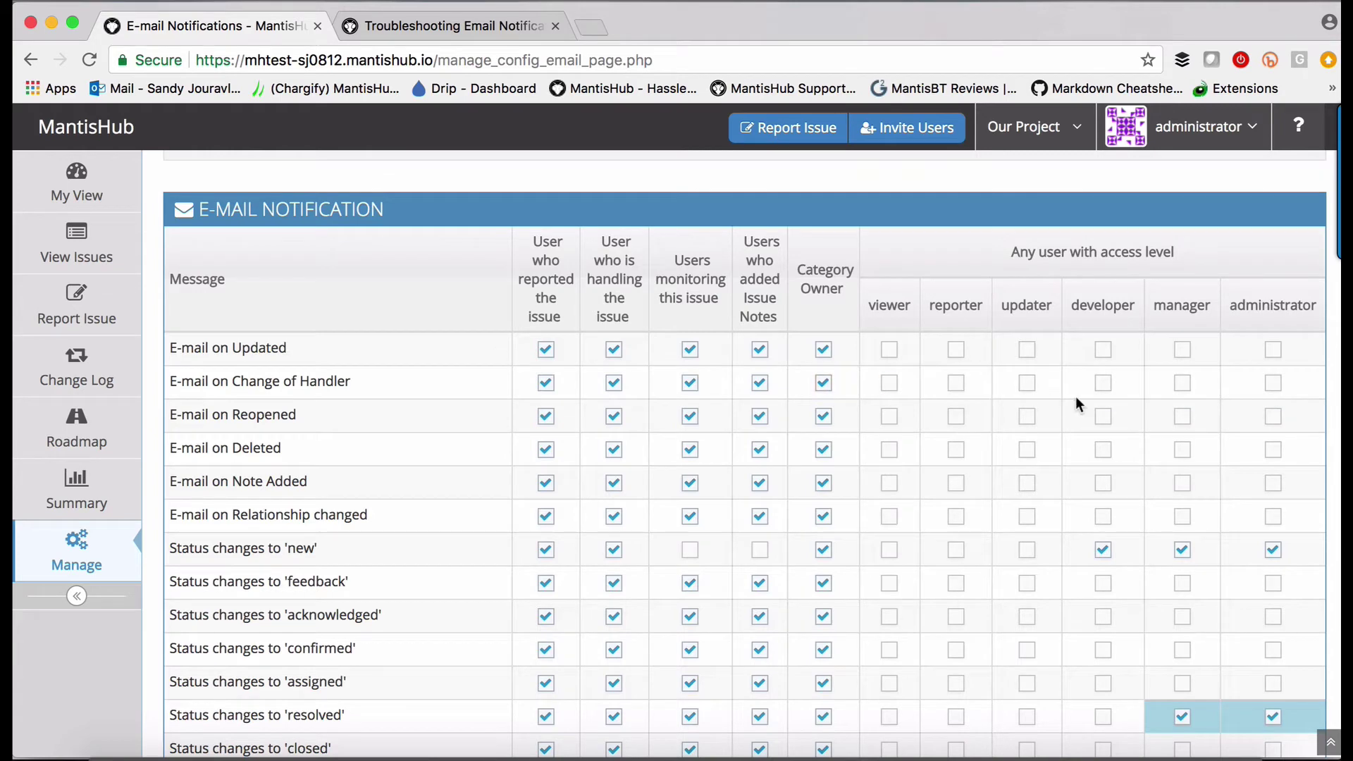
left_click(1181, 383)
scroll(348, 392, "down", 5)
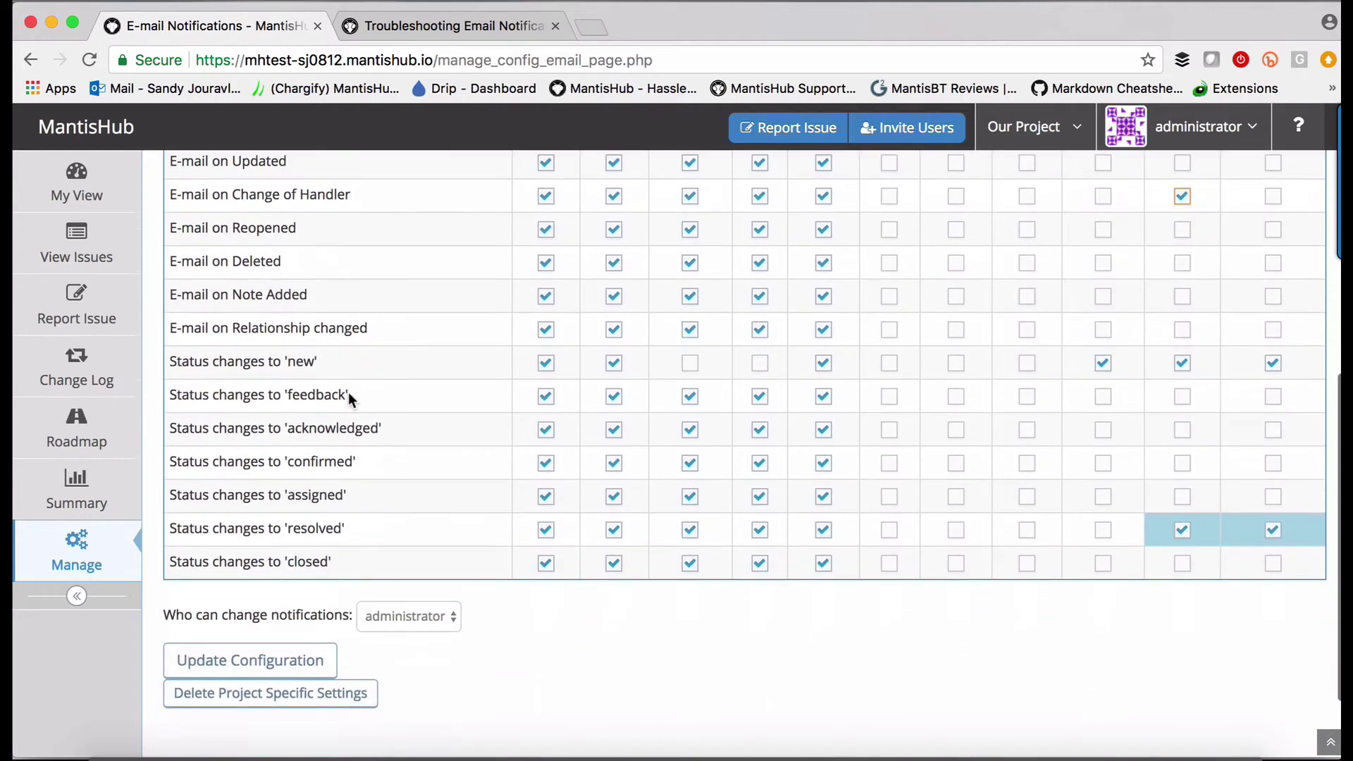
left_click(177, 666)
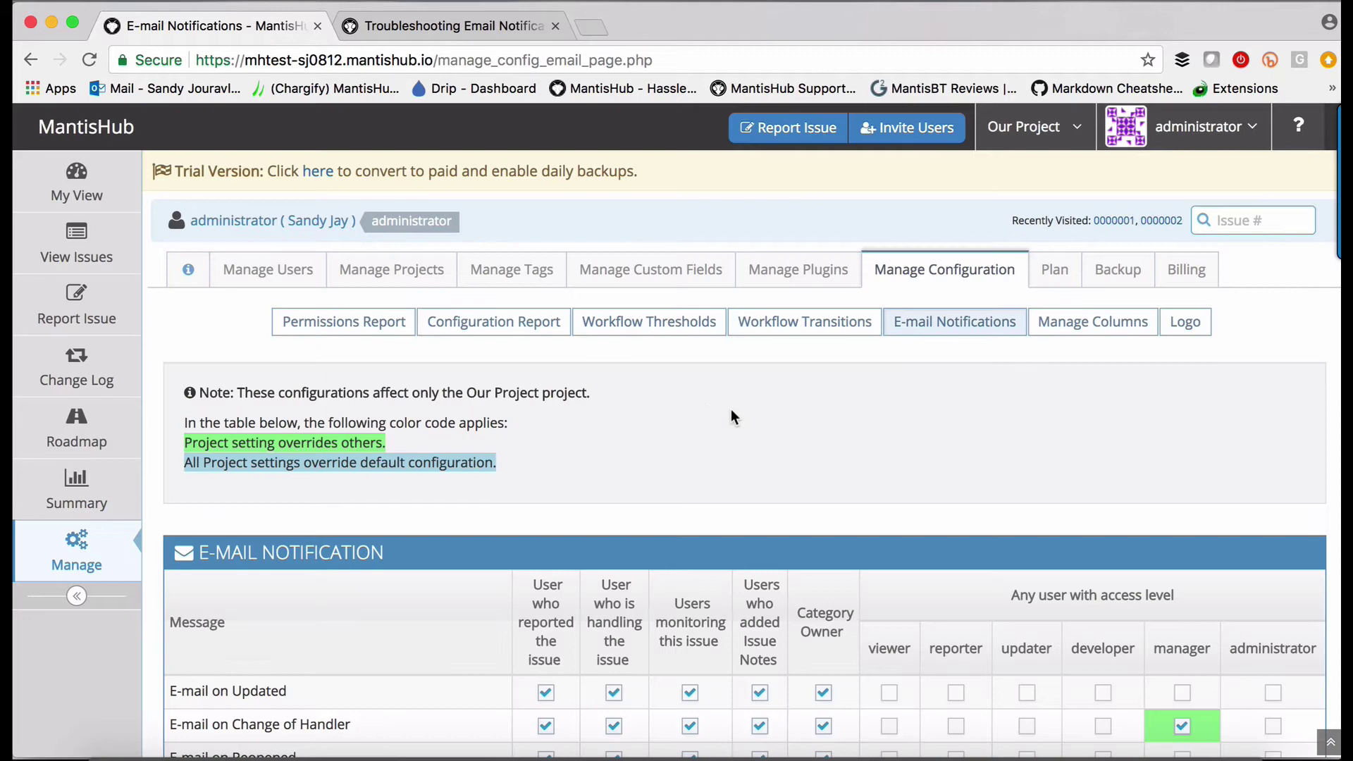
Step: Switch back to All Projects and confirm Change of Handler has no manager recipient there
scroll(747, 423, "down", 3)
scroll(763, 428, "down", 2)
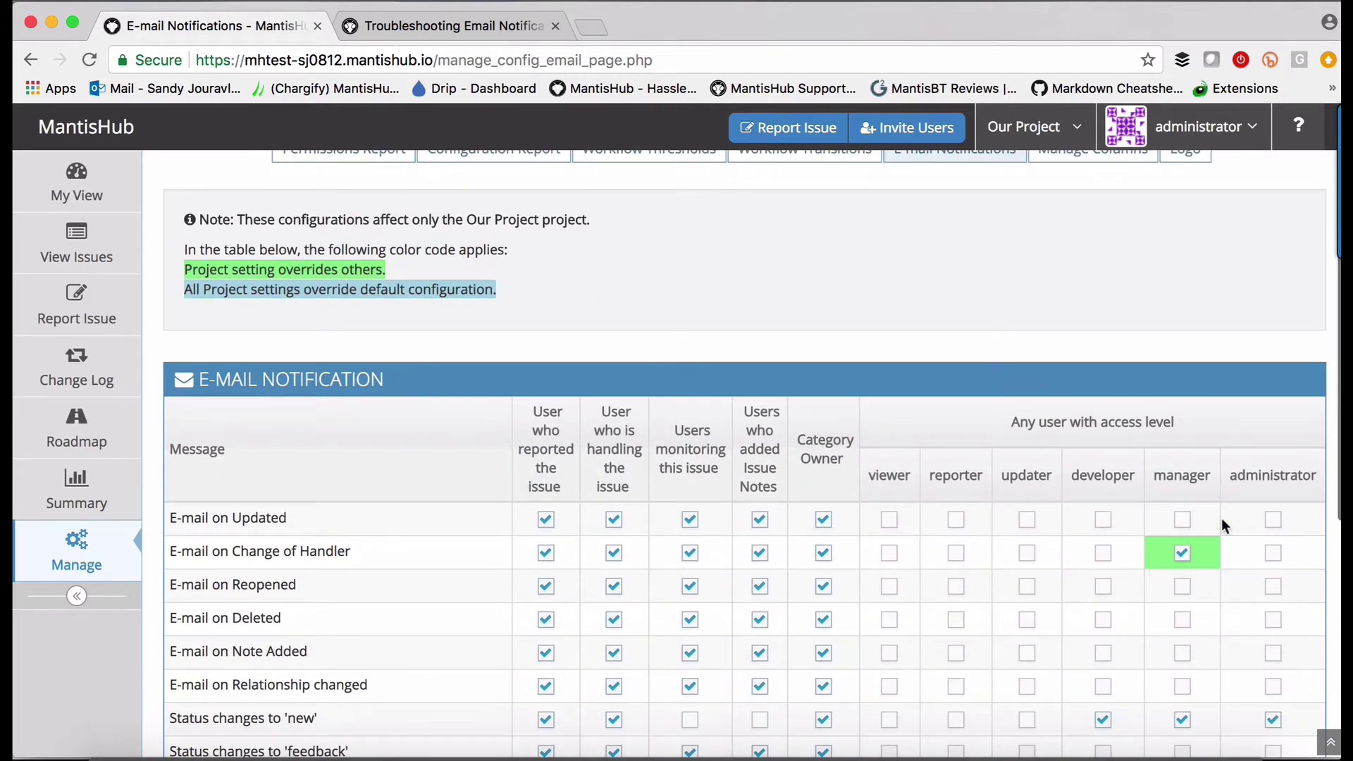
left_click(1029, 127)
left_click(1012, 167)
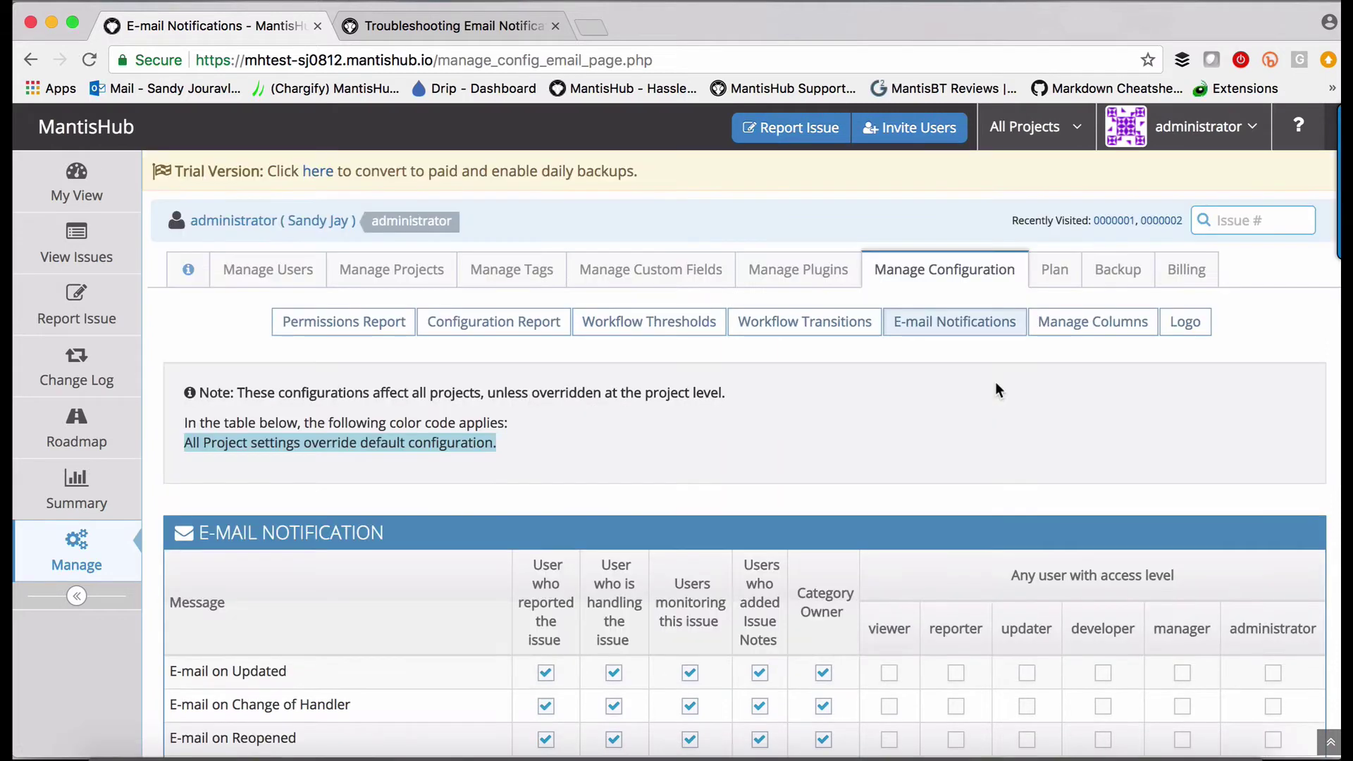
scroll(996, 389, "down", 5)
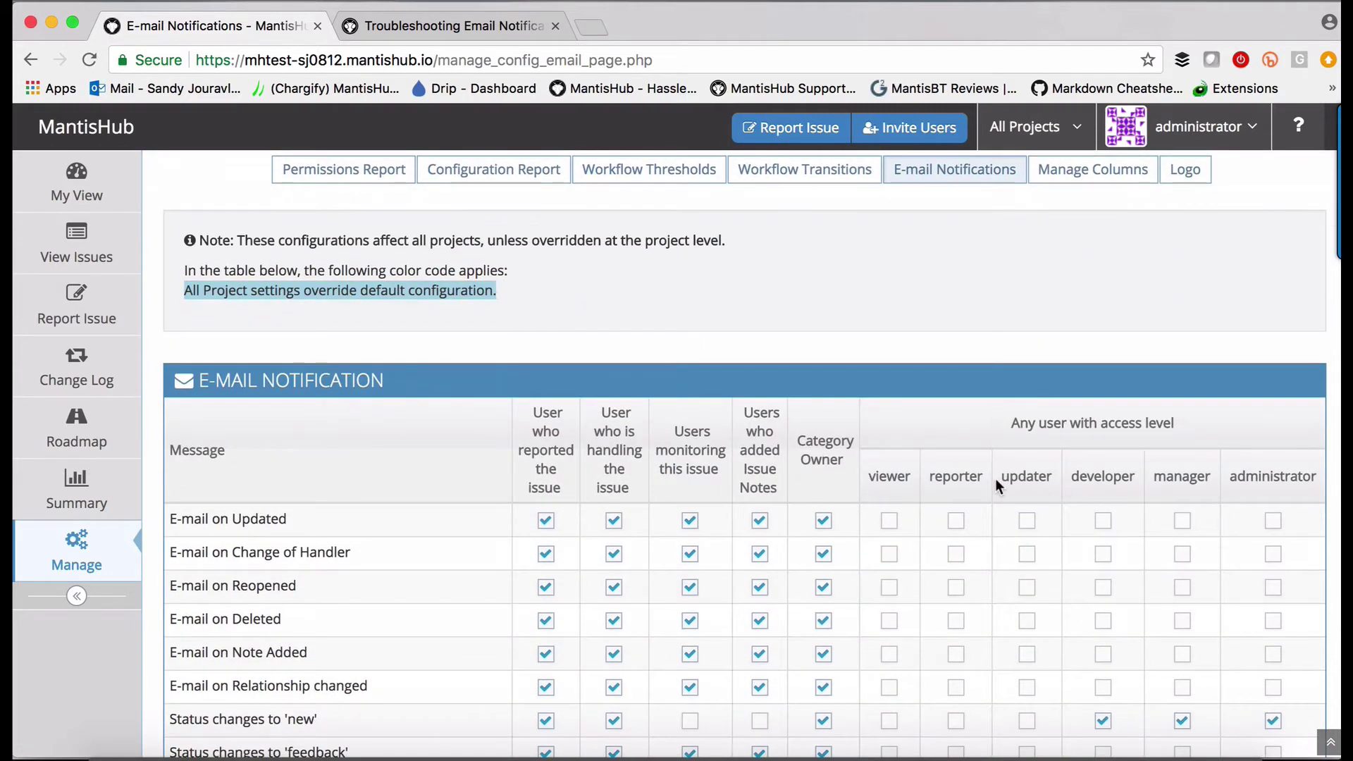
scroll(997, 485, "down", 10)
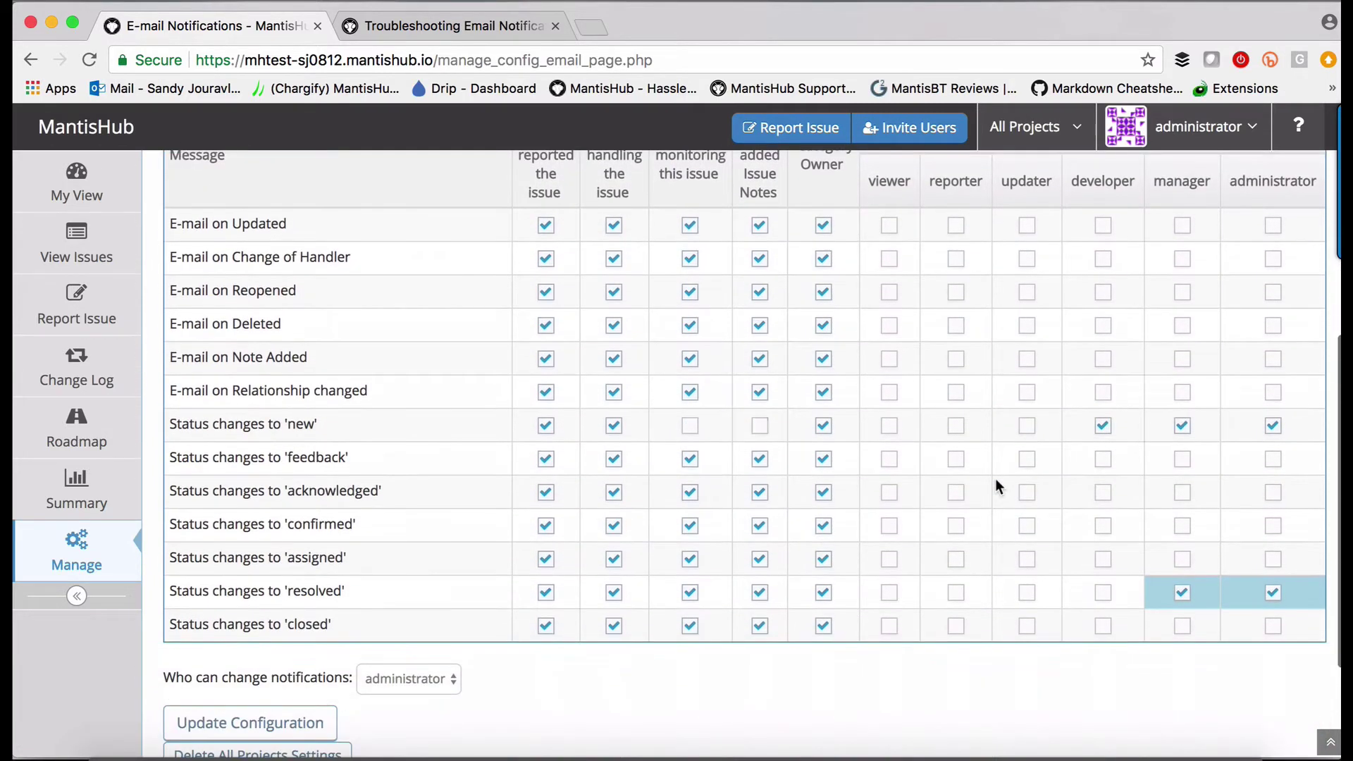
scroll(995, 479, "down", 3)
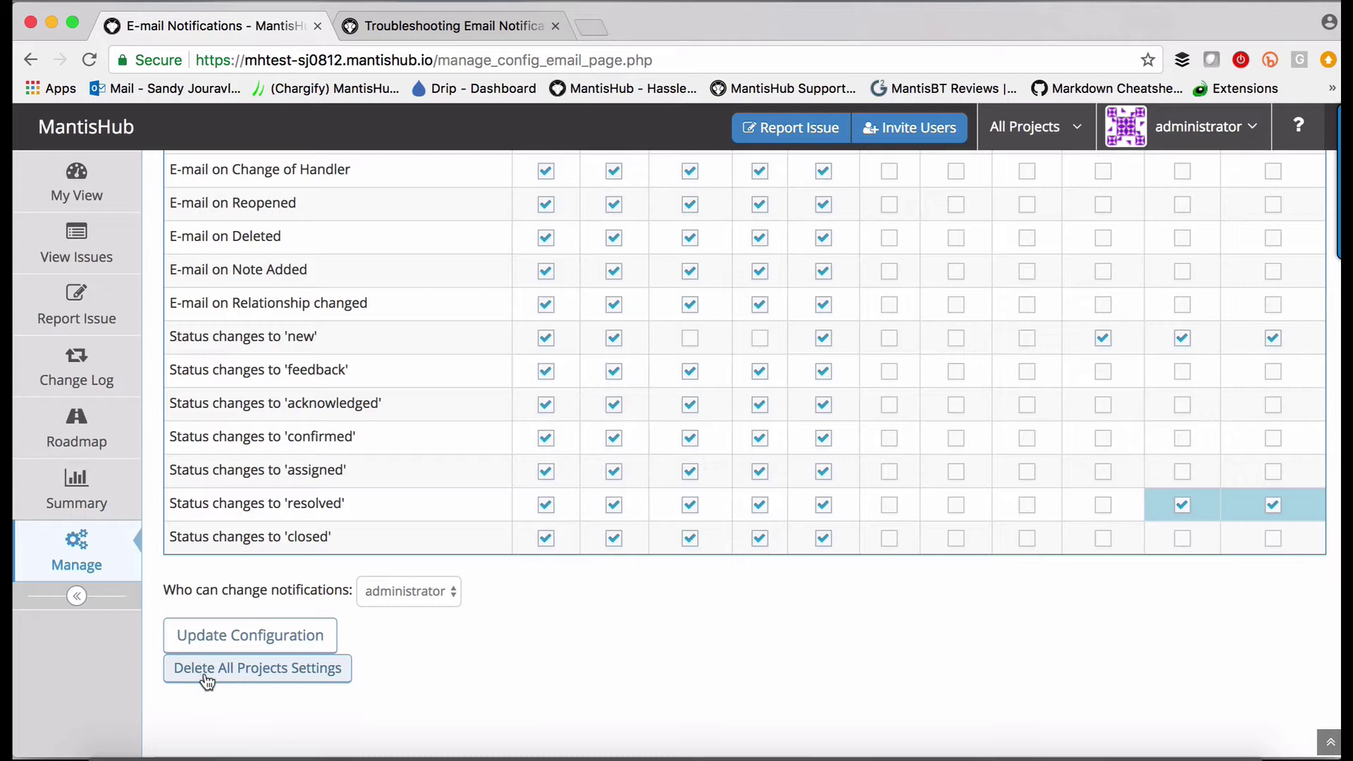
Step: Delete the All Projects notification settings and confirm the deletion
left_click(219, 680)
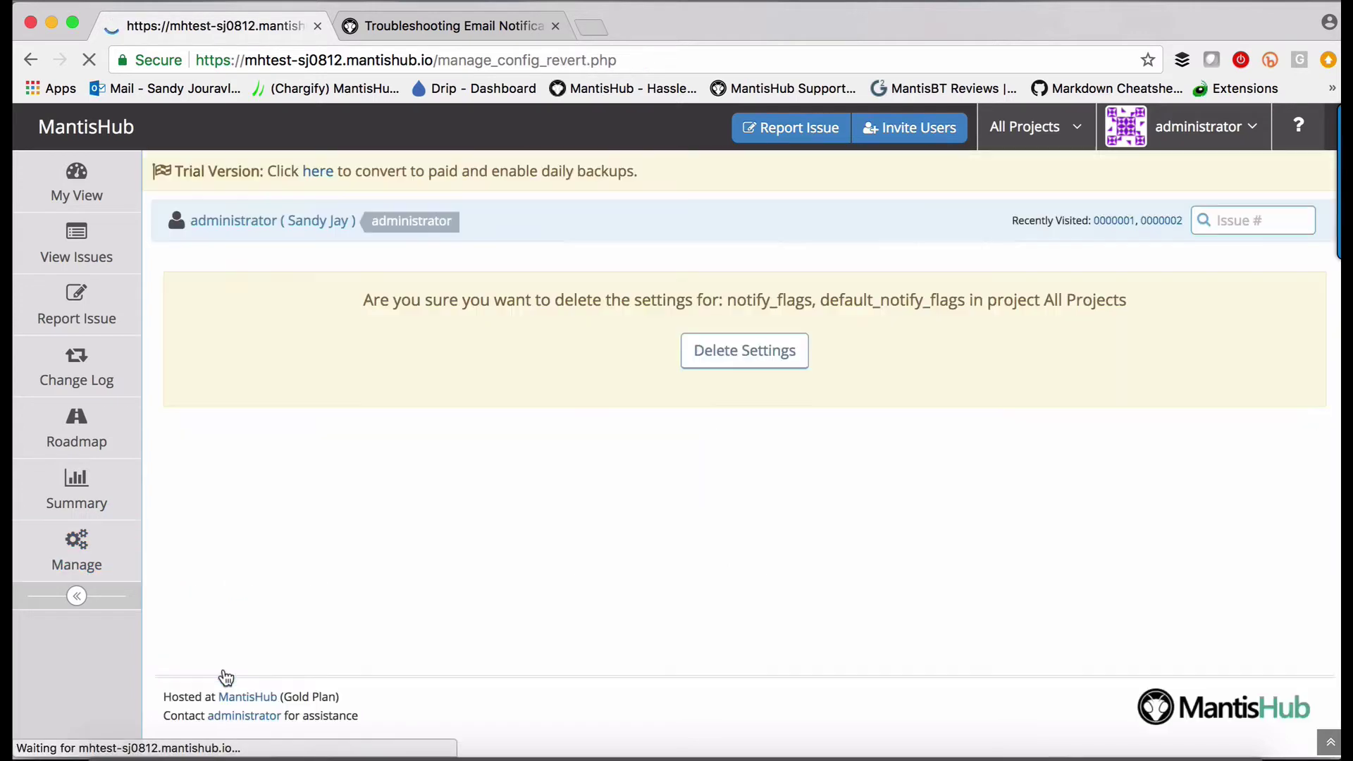
left_click(769, 362)
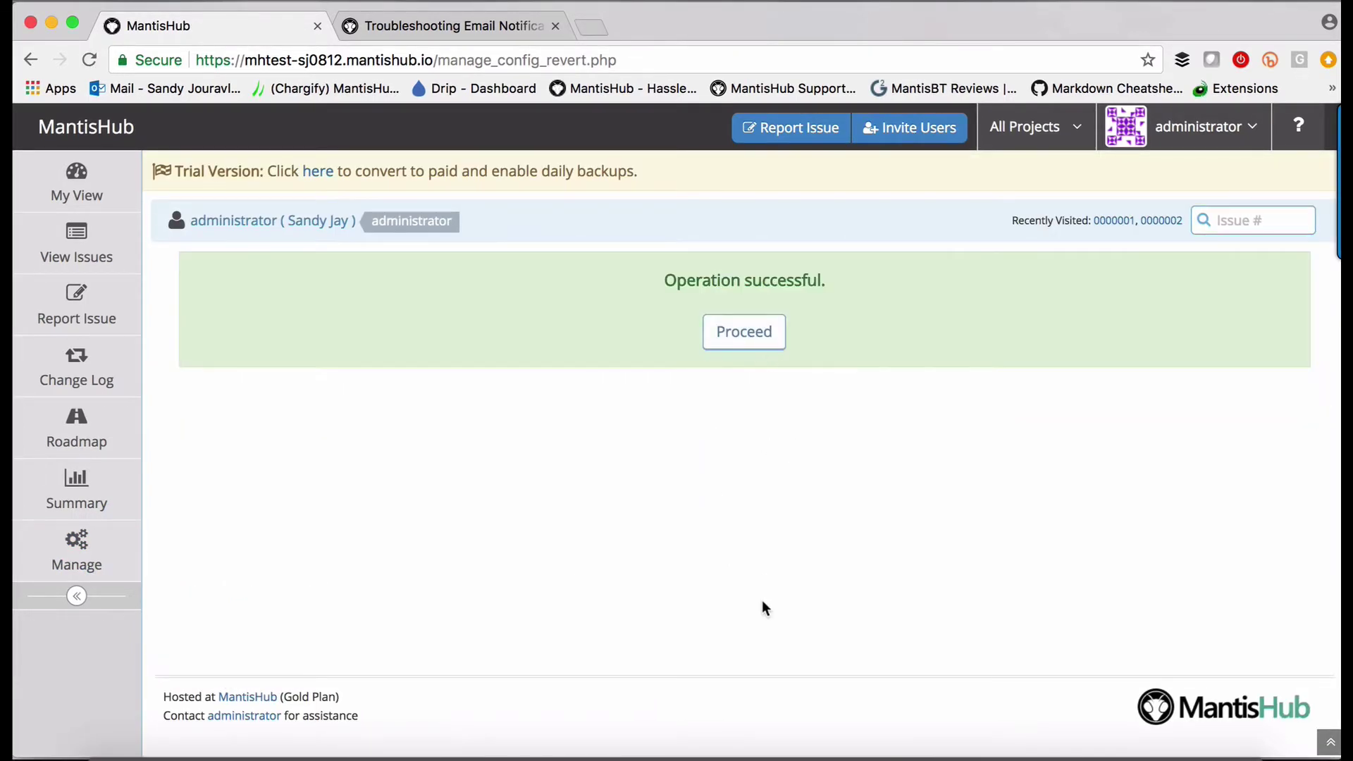
scroll(762, 599, "down", 3)
scroll(762, 599, "up", 1)
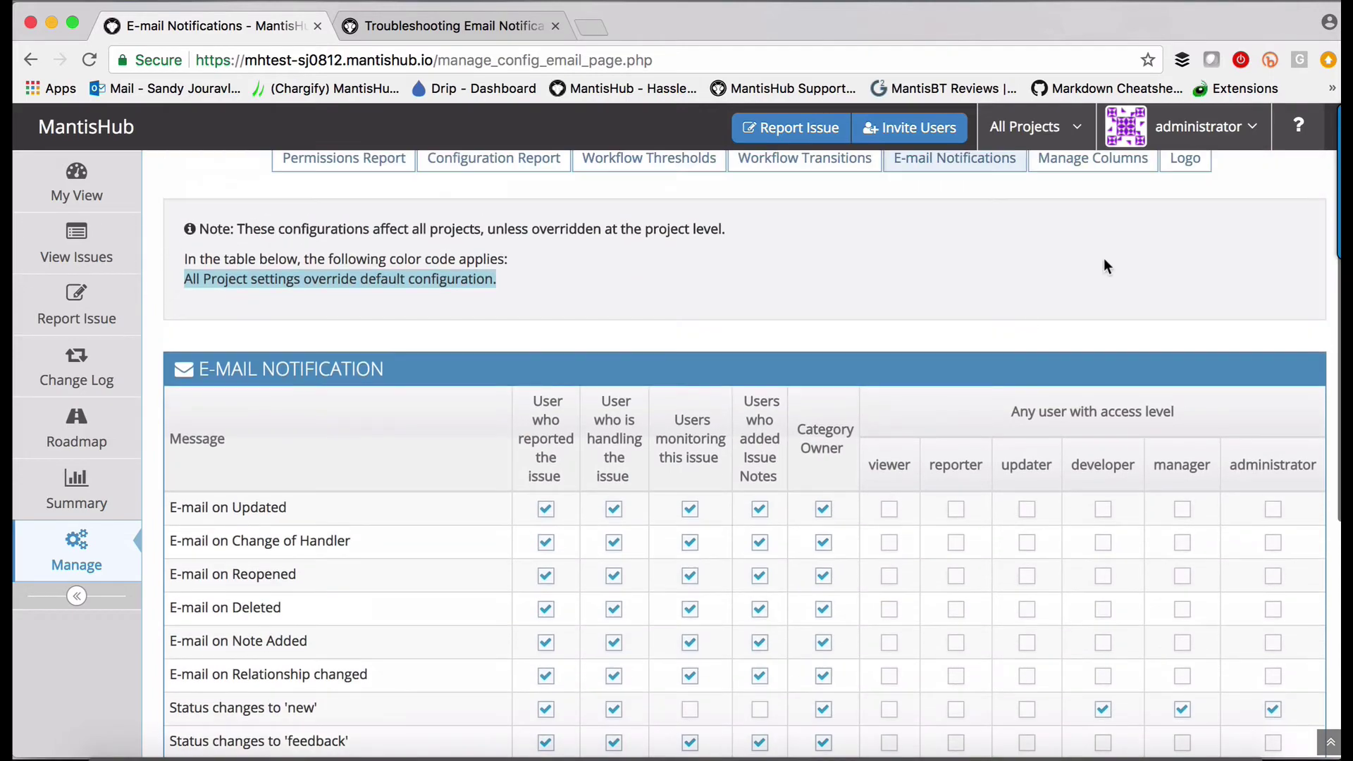
Step: Switch to Our Project and delete its project-specific notification settings
left_click(1018, 128)
left_click(996, 273)
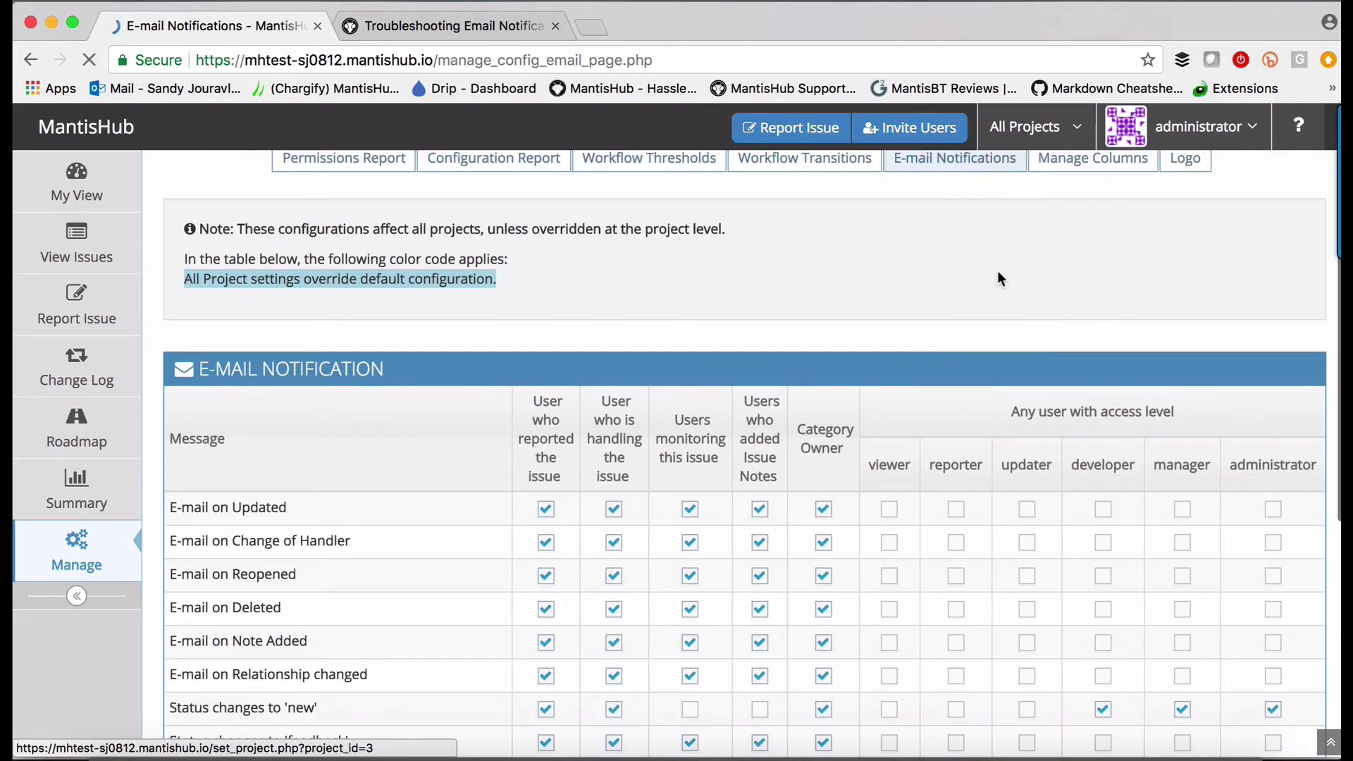
scroll(916, 386, "down", 8)
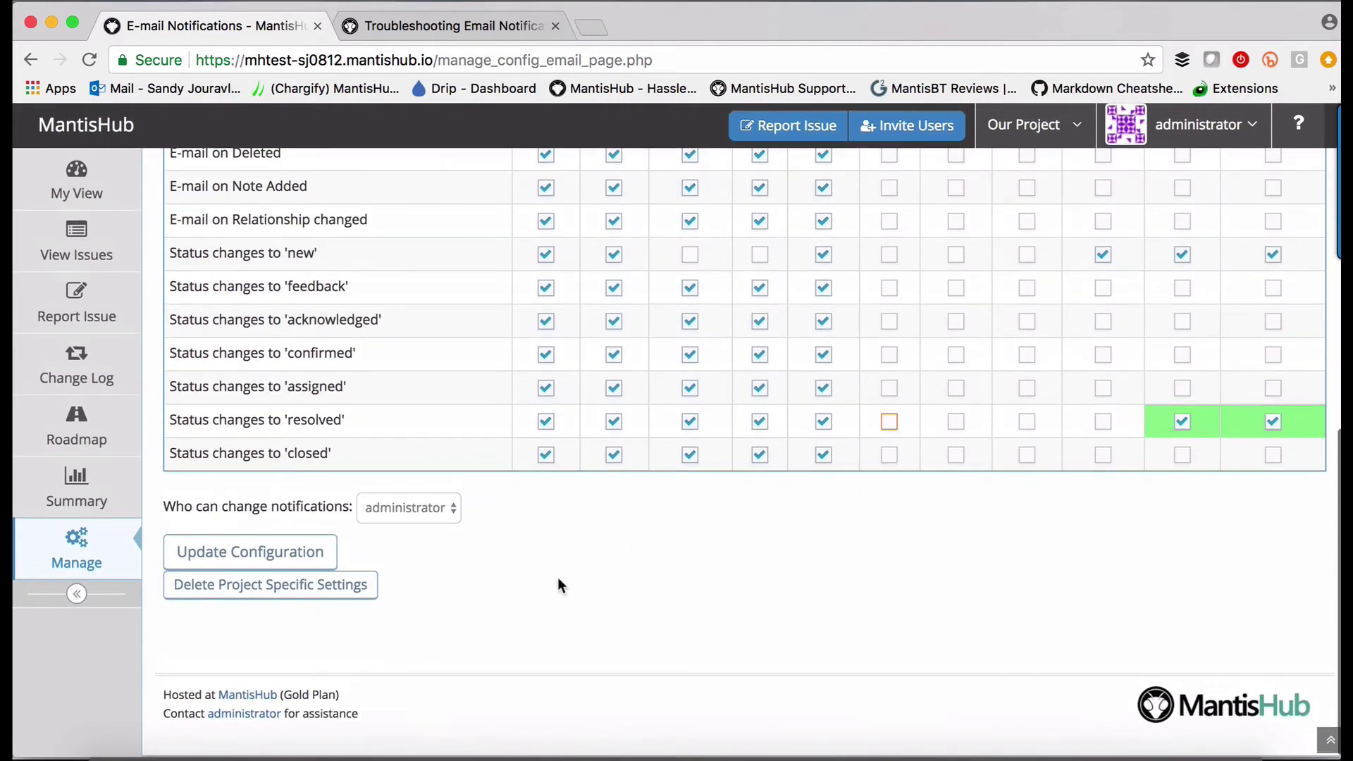
left_click(304, 587)
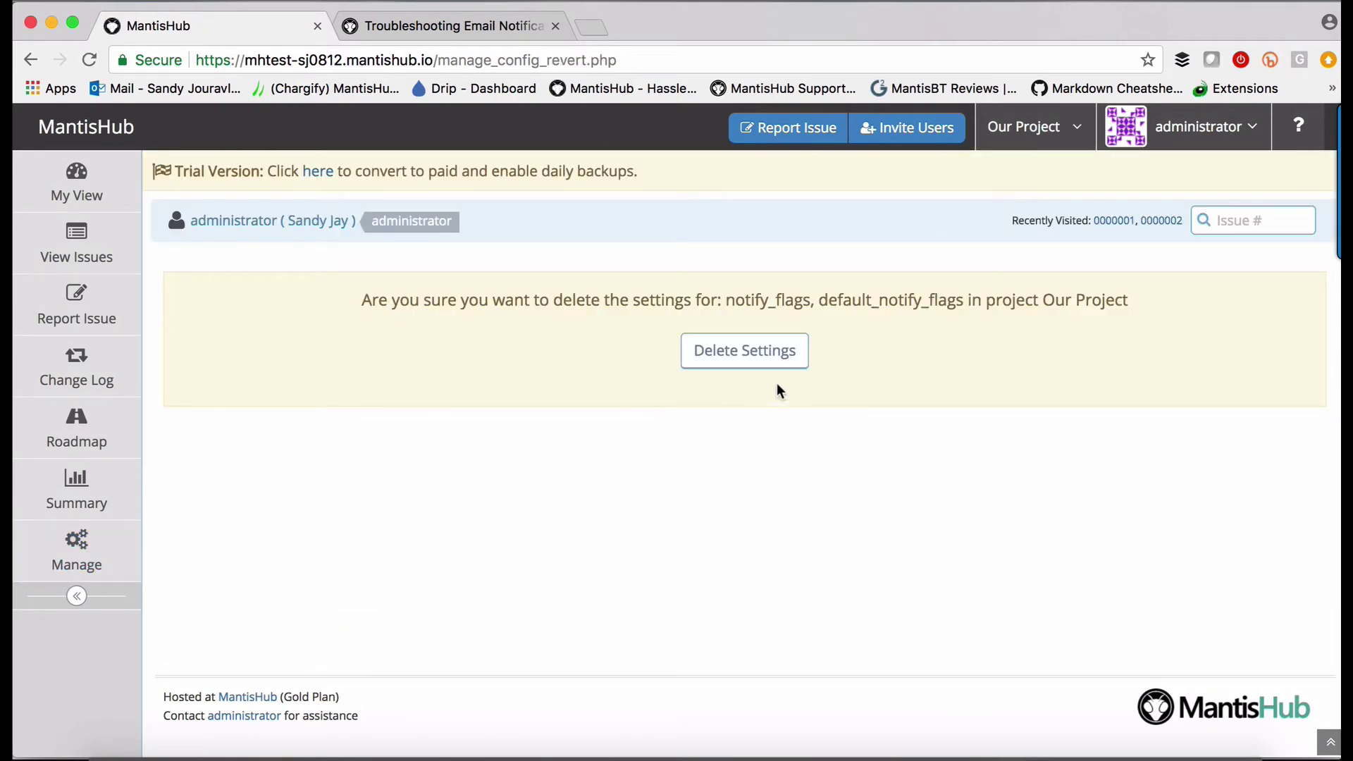
left_click(747, 362)
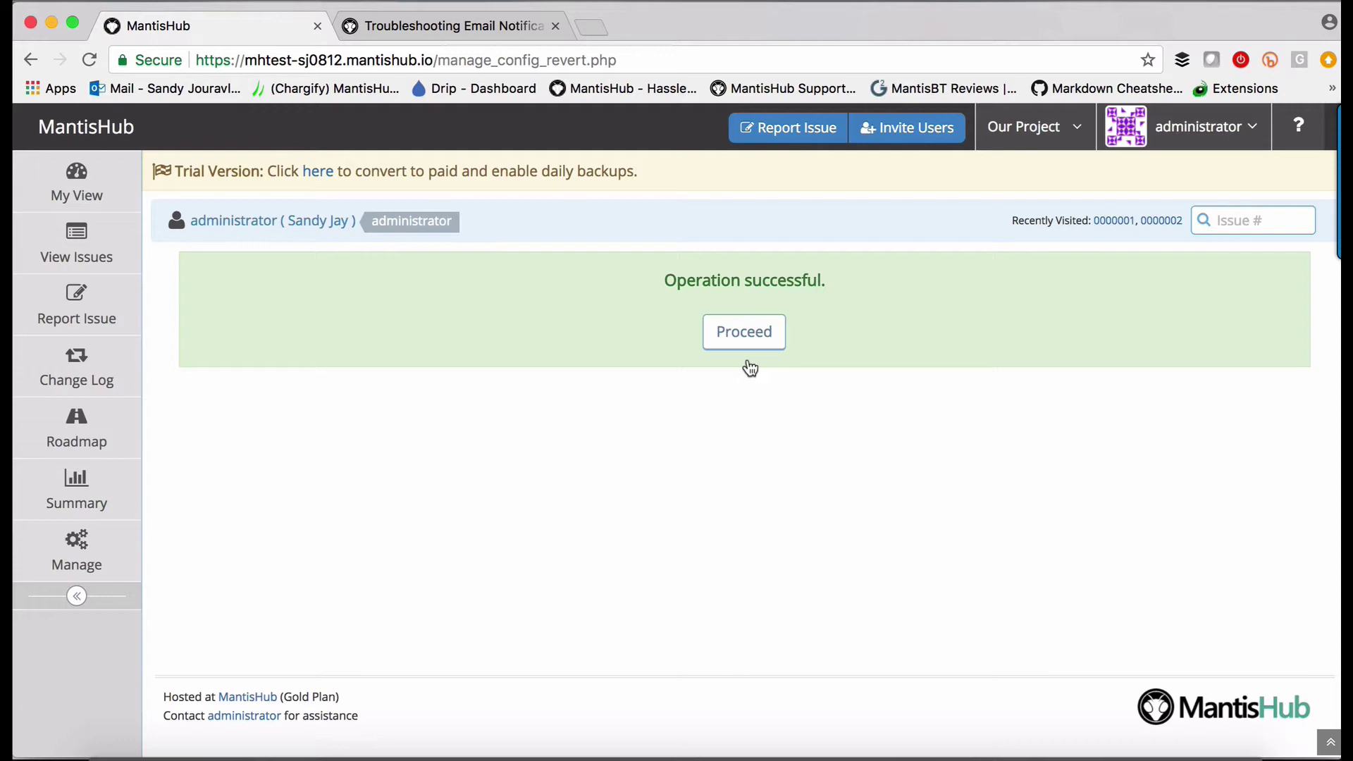
scroll(574, 497, "down", 6)
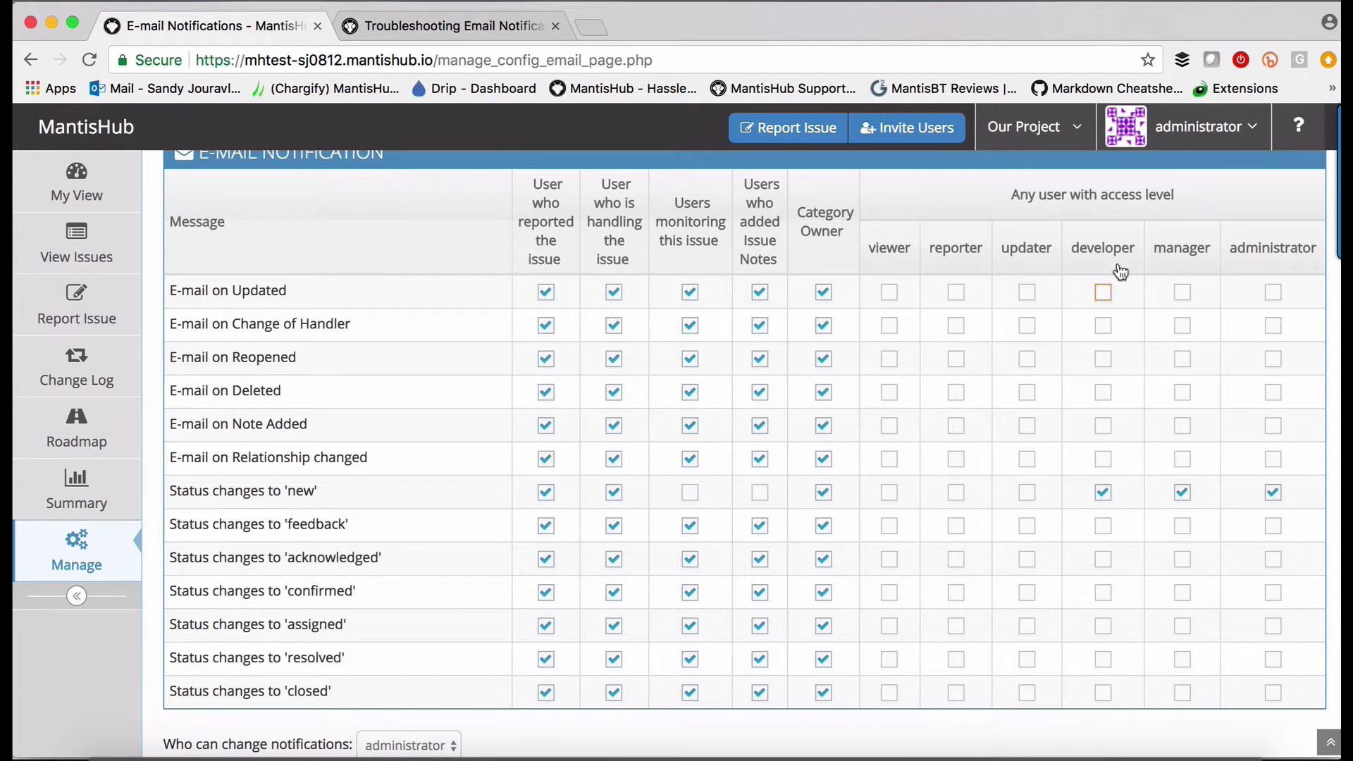
Step: Open the administrator account menu in the top navbar
left_click(1235, 145)
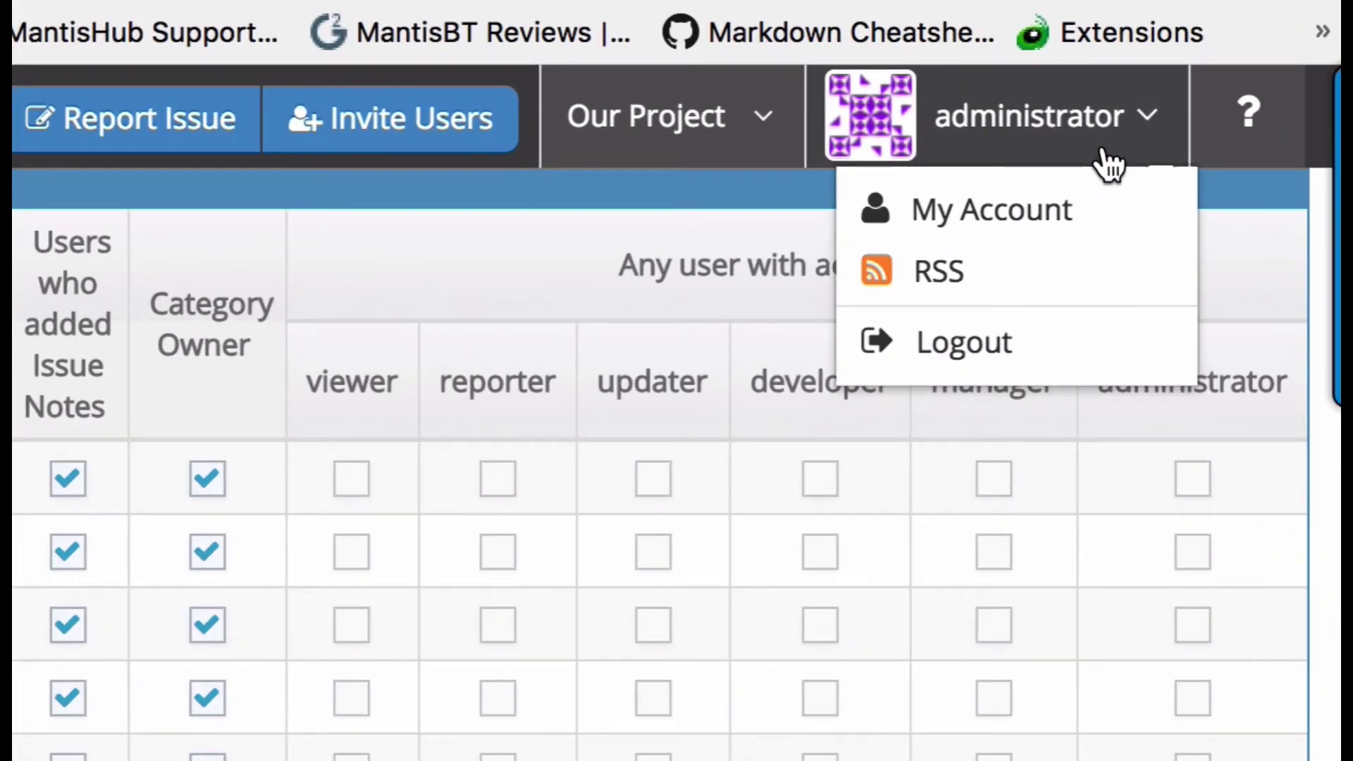
Step: Open My Account's Preferences and review the E-mail on … notification settings
left_click(1059, 229)
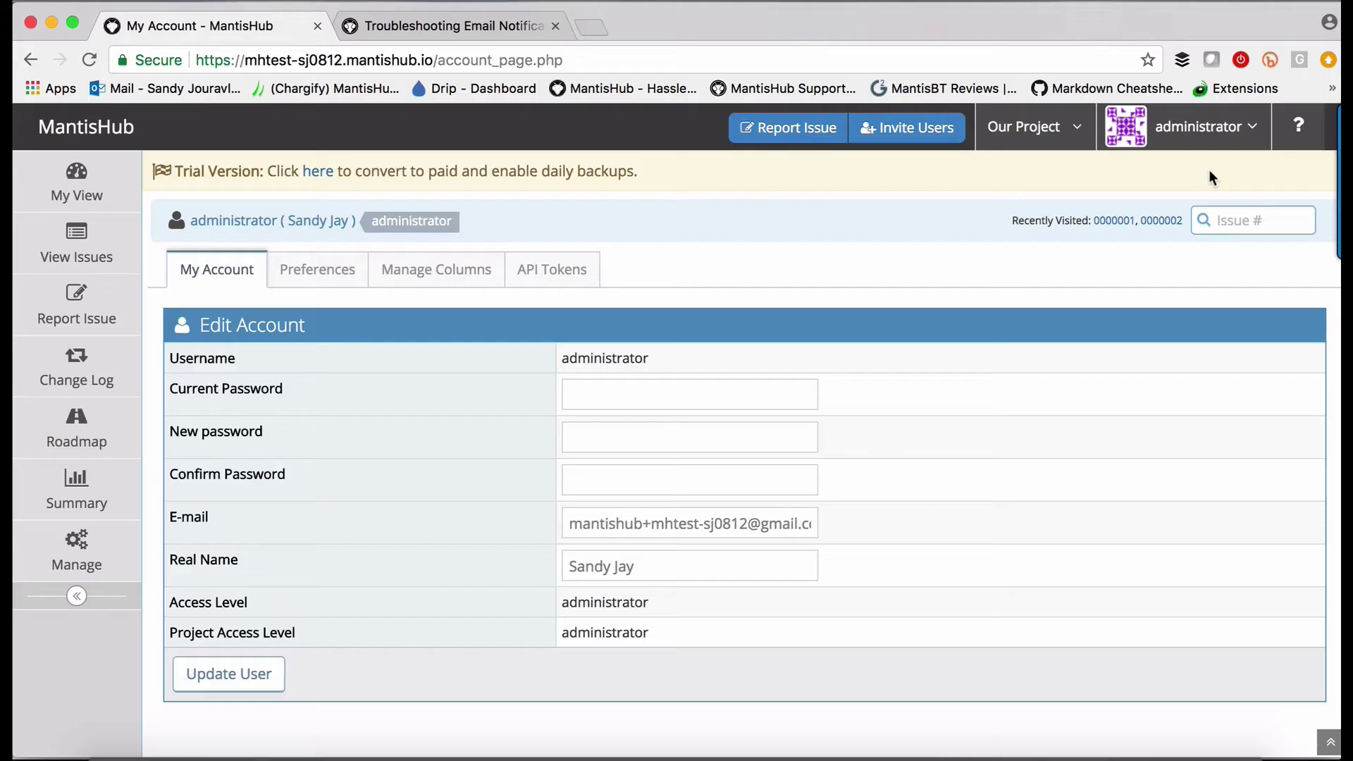
left_click(331, 271)
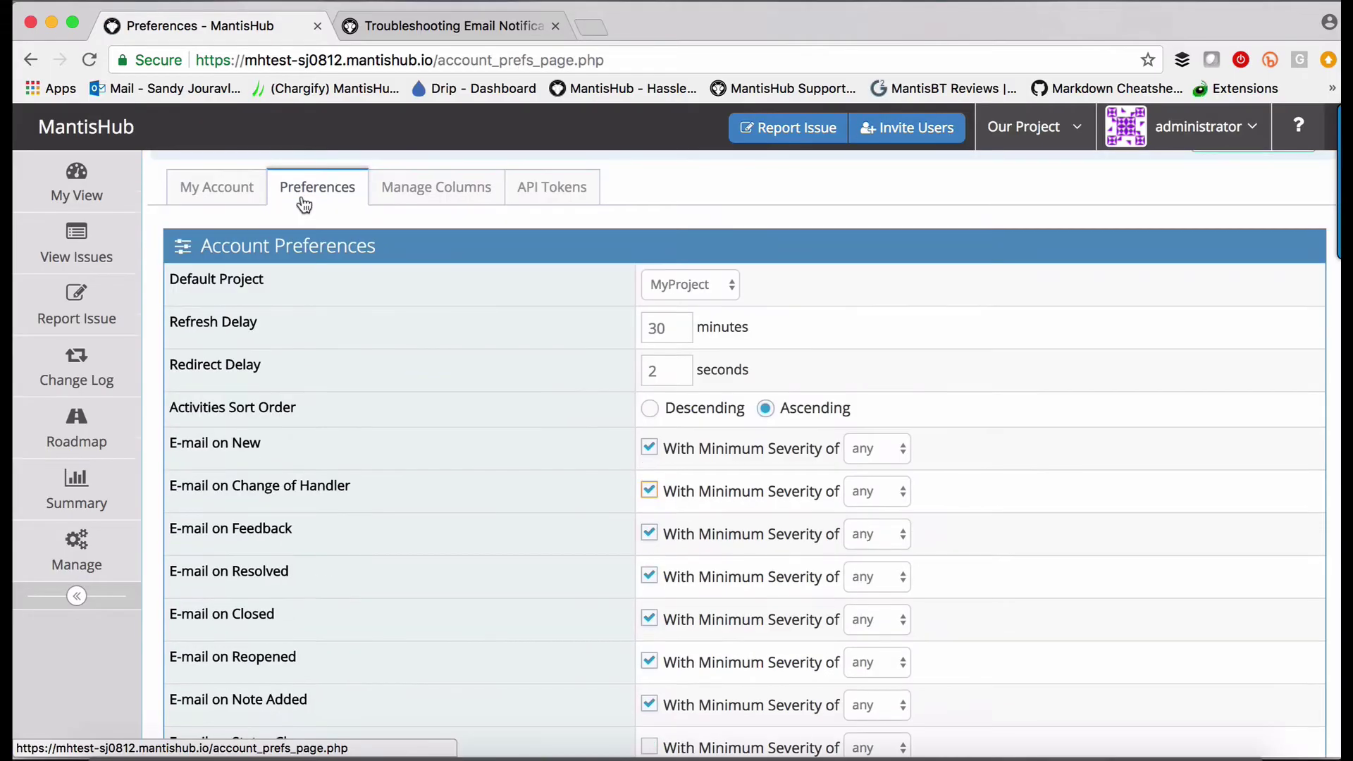
scroll(365, 361, "down", 3)
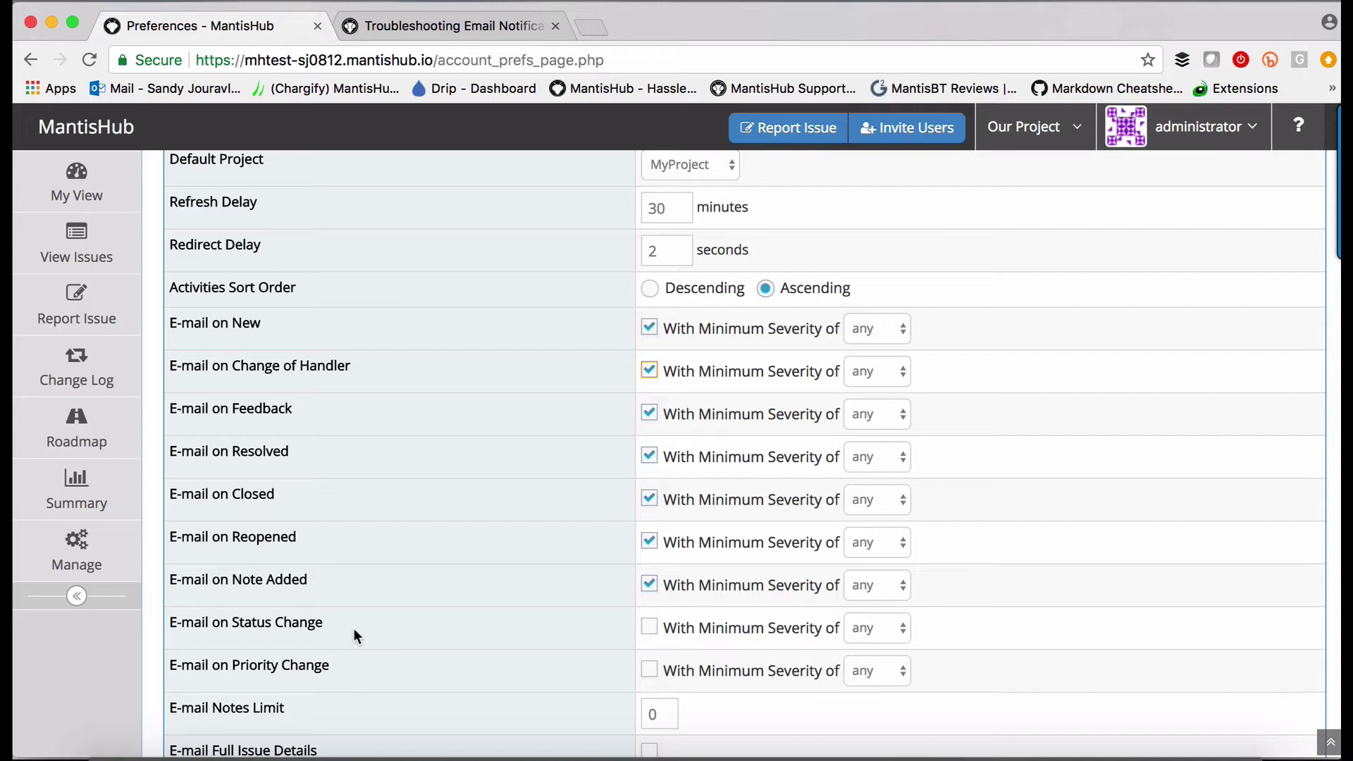
scroll(354, 635, "up", 3)
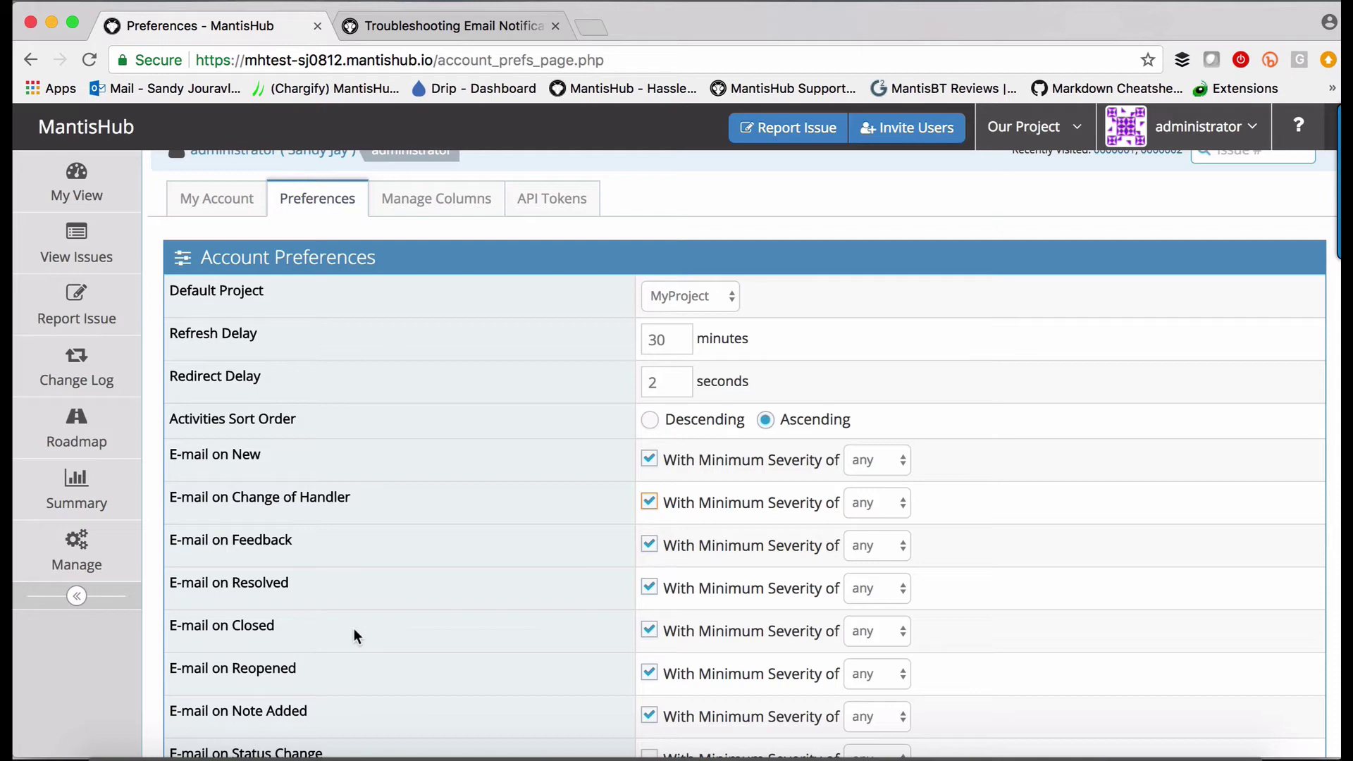
scroll(596, 331, "down", 5)
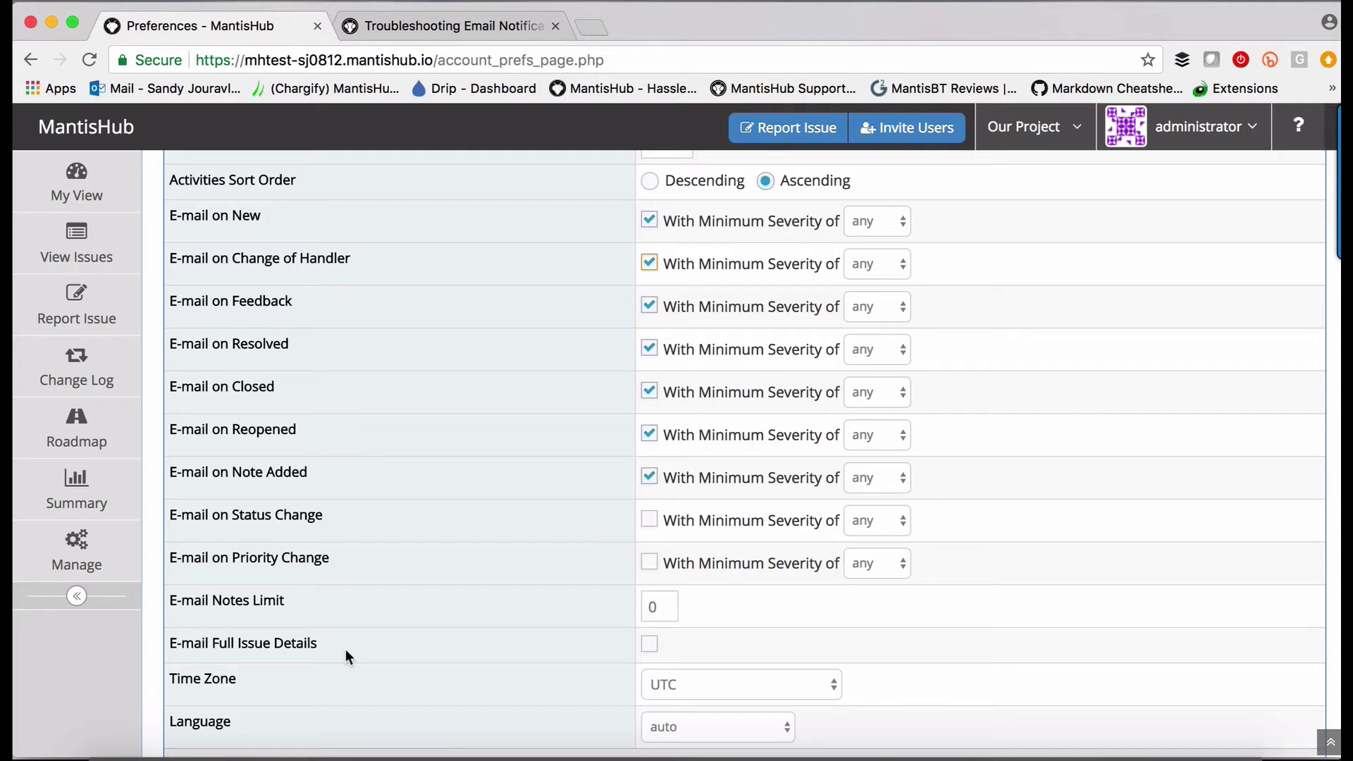
scroll(488, 450, "up", 5)
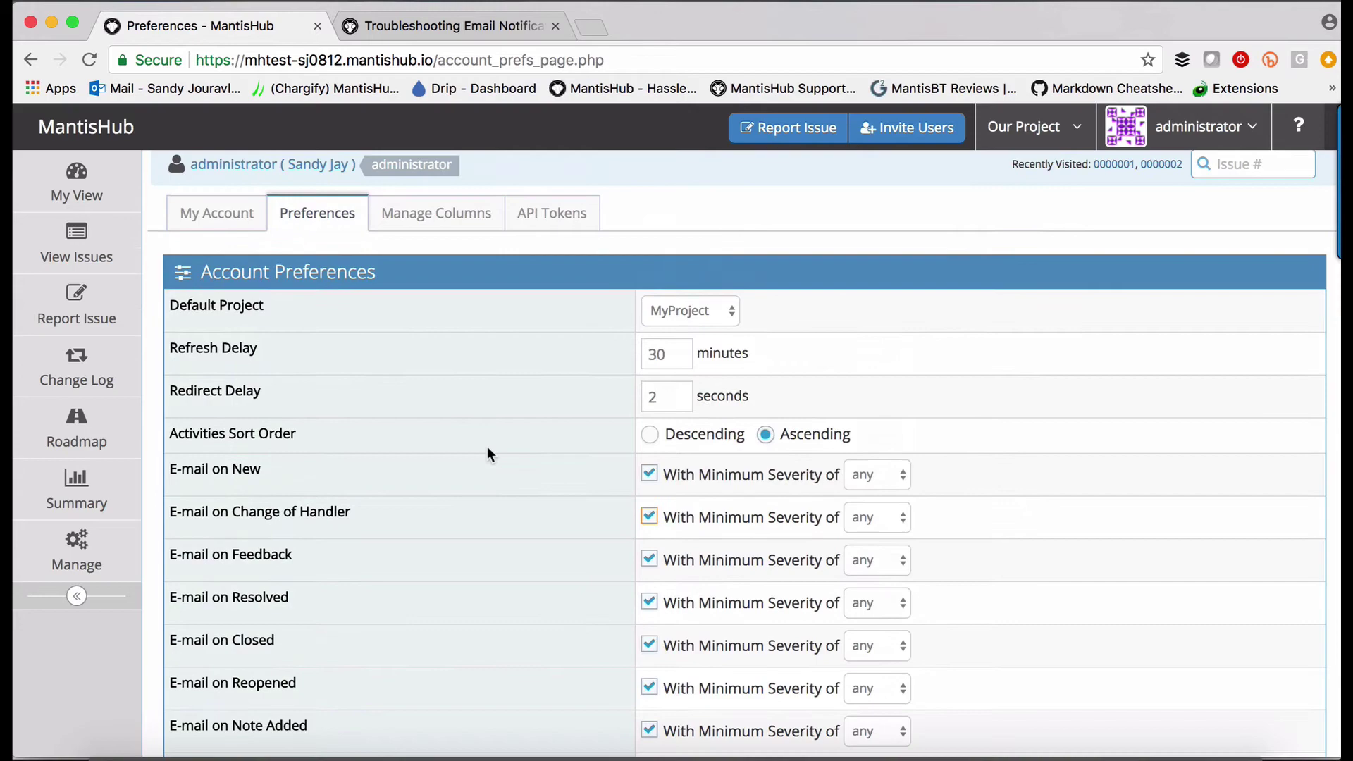
scroll(488, 450, "up", 1)
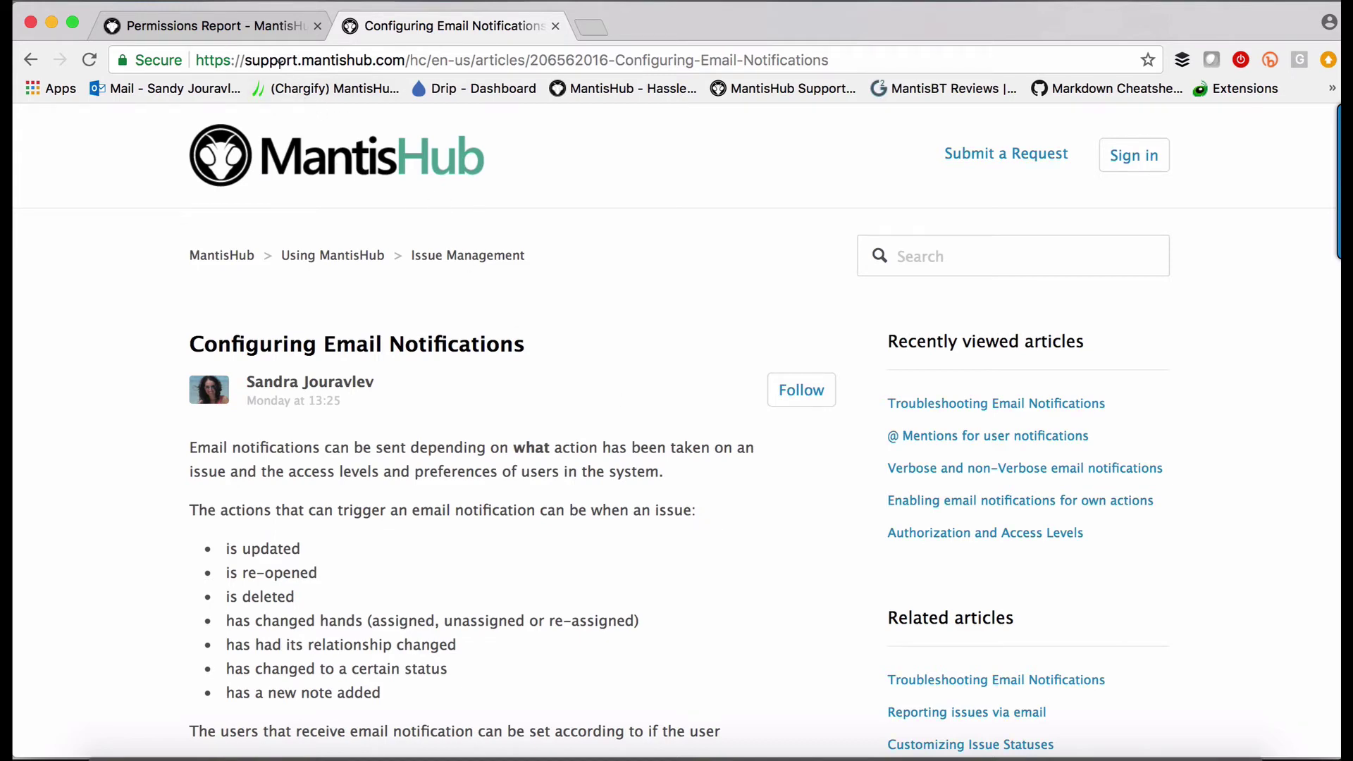
Step: Open the 'Enabling email notifications for own actions' article, then return to the Permissions Report
left_click(246, 27)
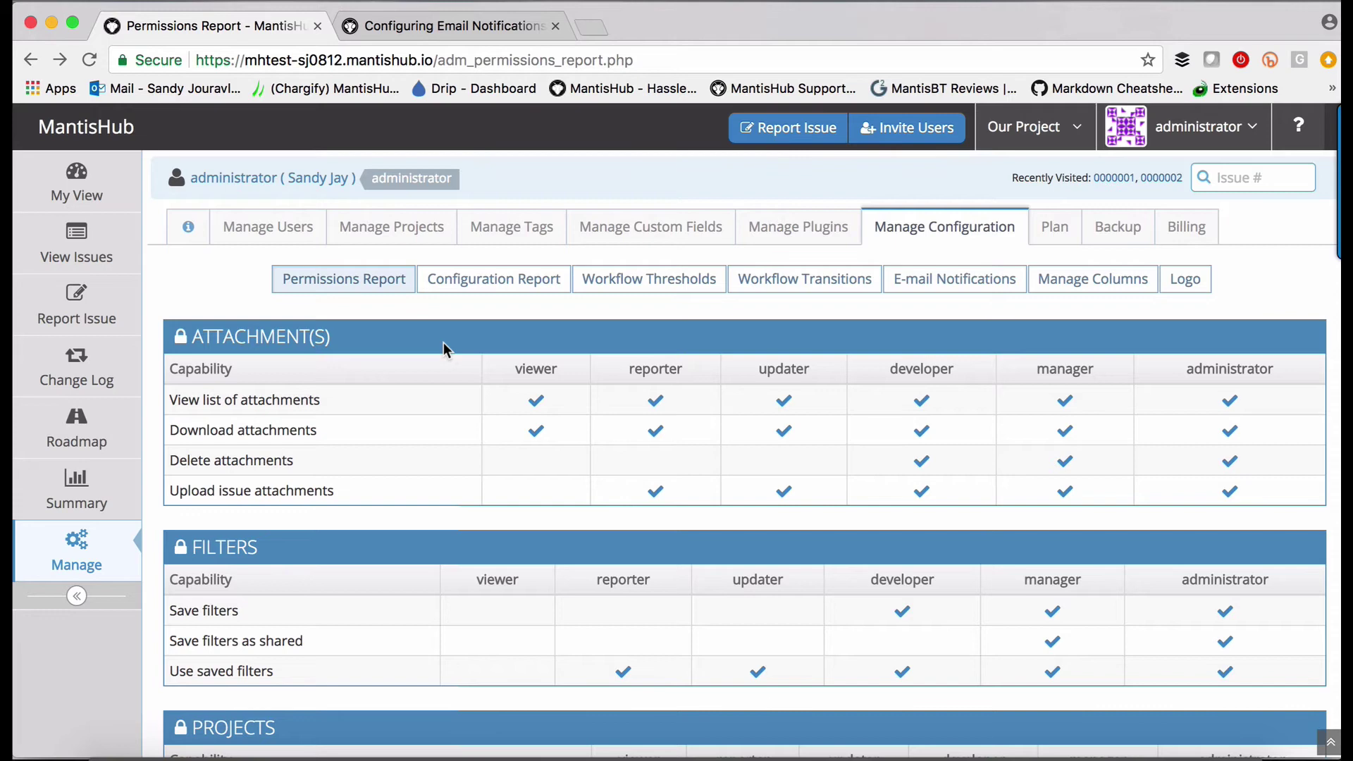
left_click(455, 28)
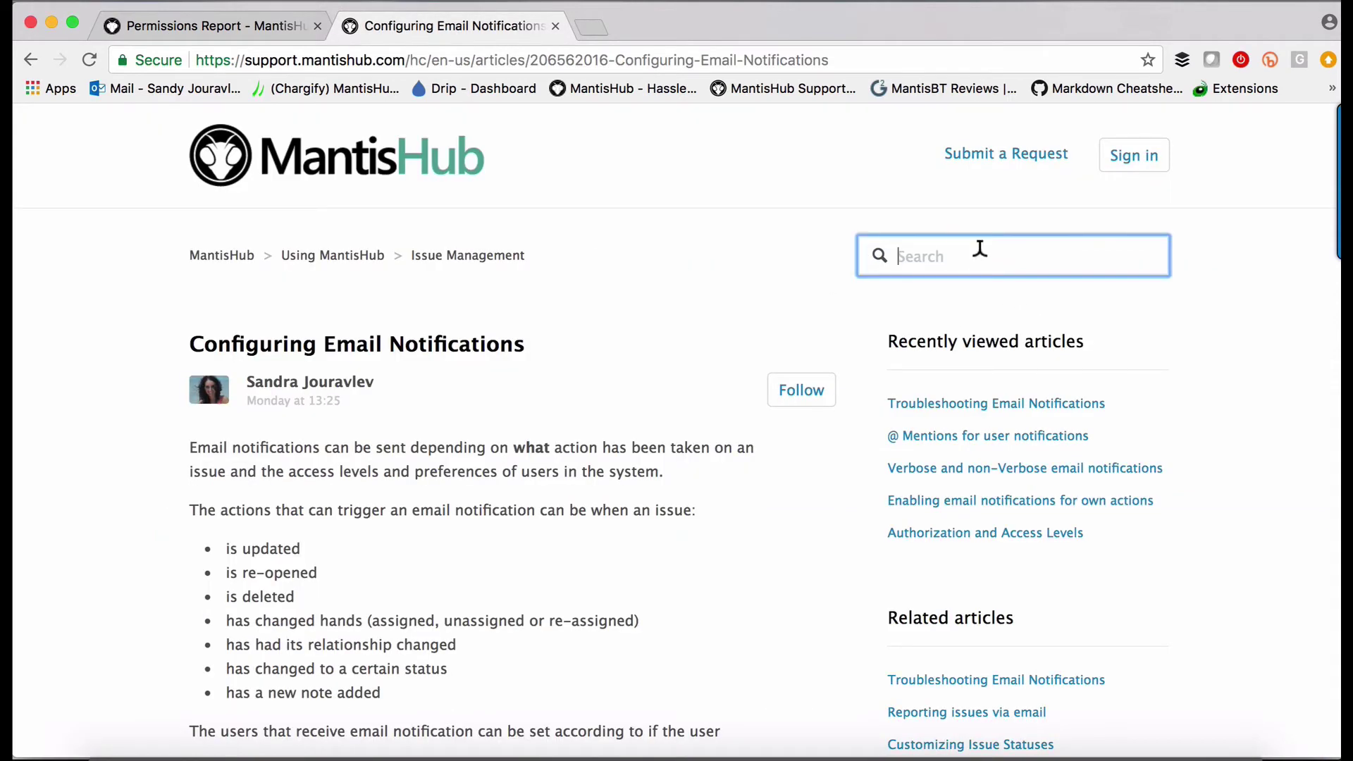
left_click(984, 505)
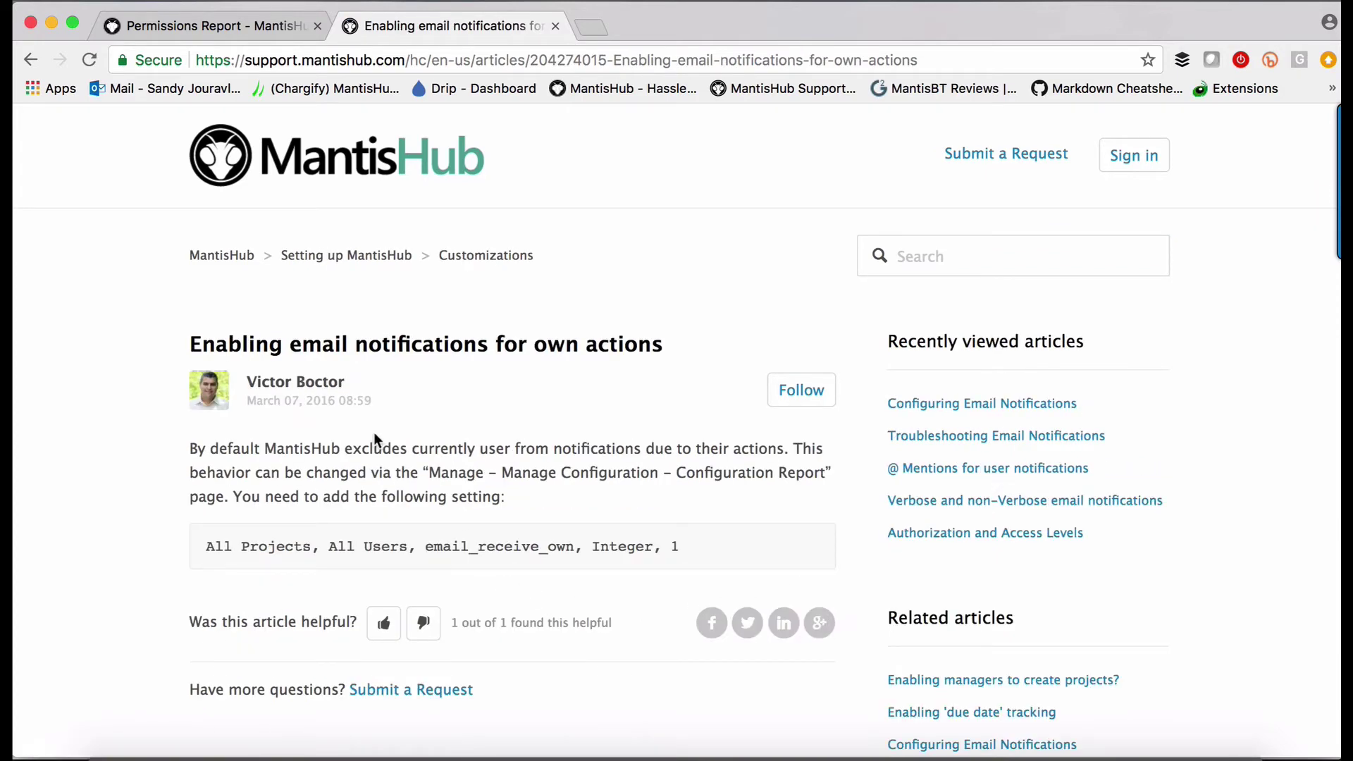
left_click(188, 29)
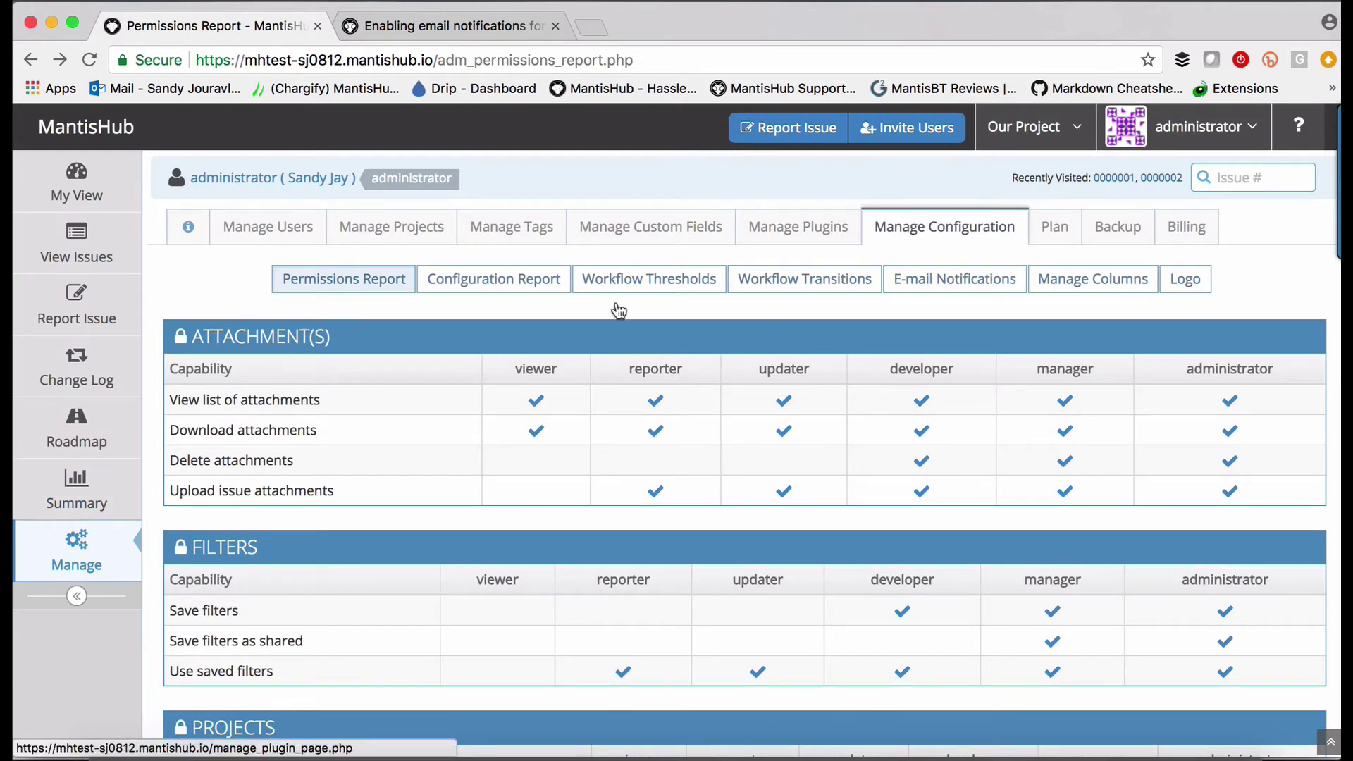
Step: In the Configuration Report, paste email_receive_own, copied from the article, as the new option name
left_click(456, 280)
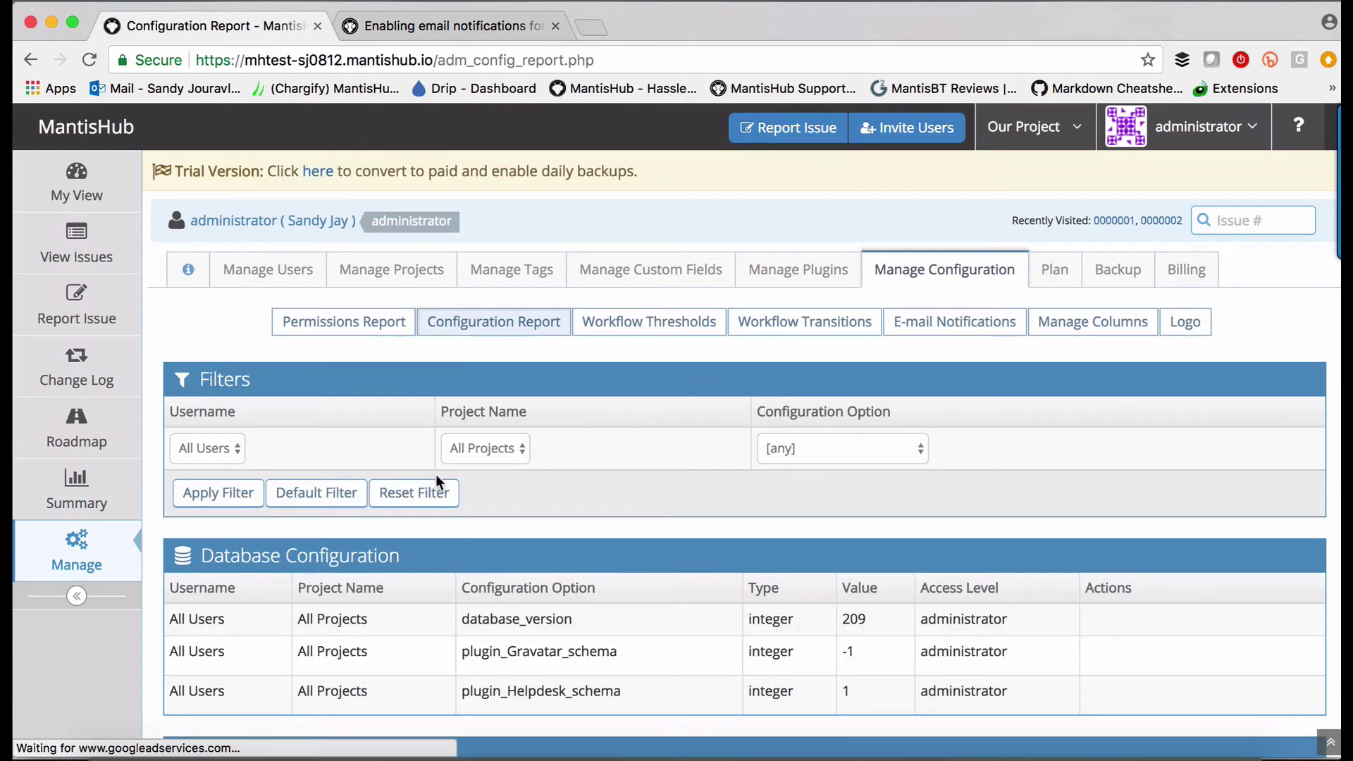
scroll(385, 493, "down", 2)
scroll(384, 494, "down", 5)
left_click(392, 287)
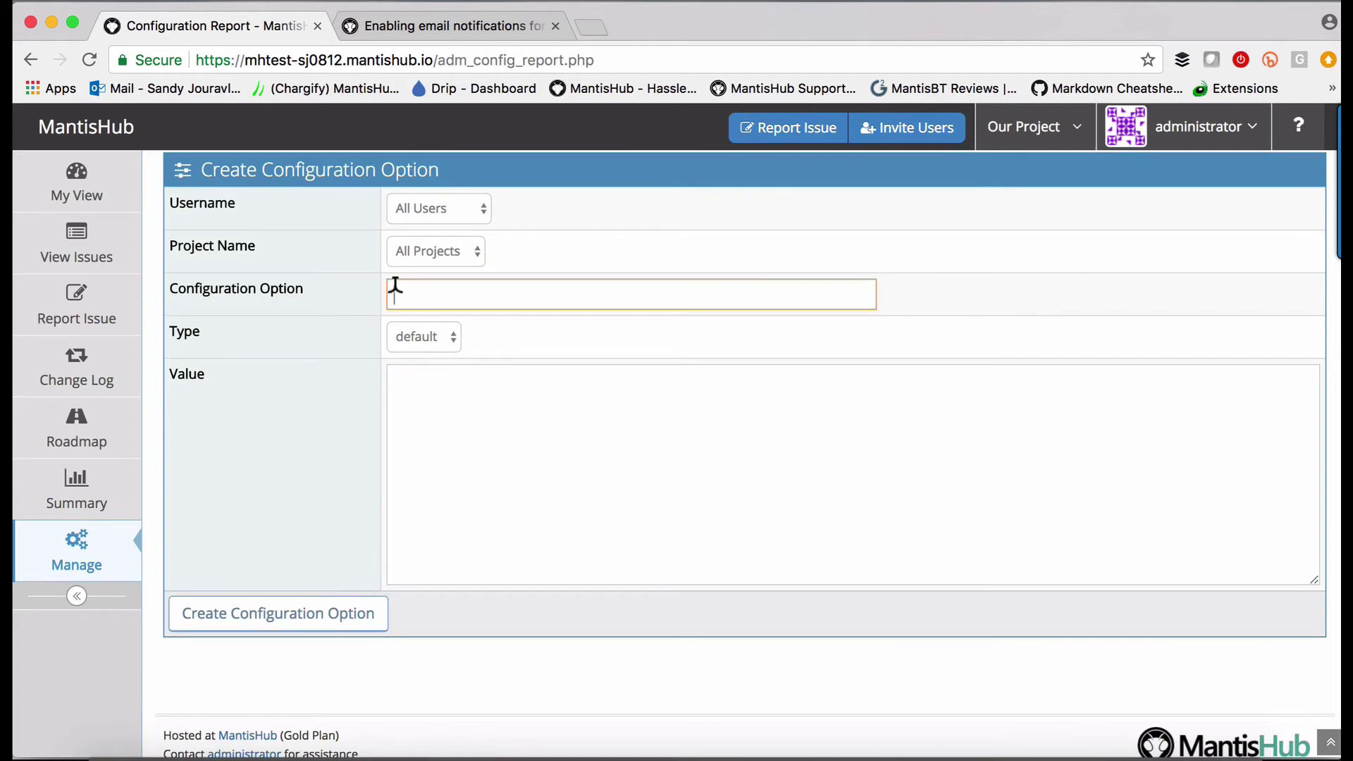
left_click(451, 25)
left_click_drag(579, 546, 424, 533)
key("cmd+c")
left_click(198, 28)
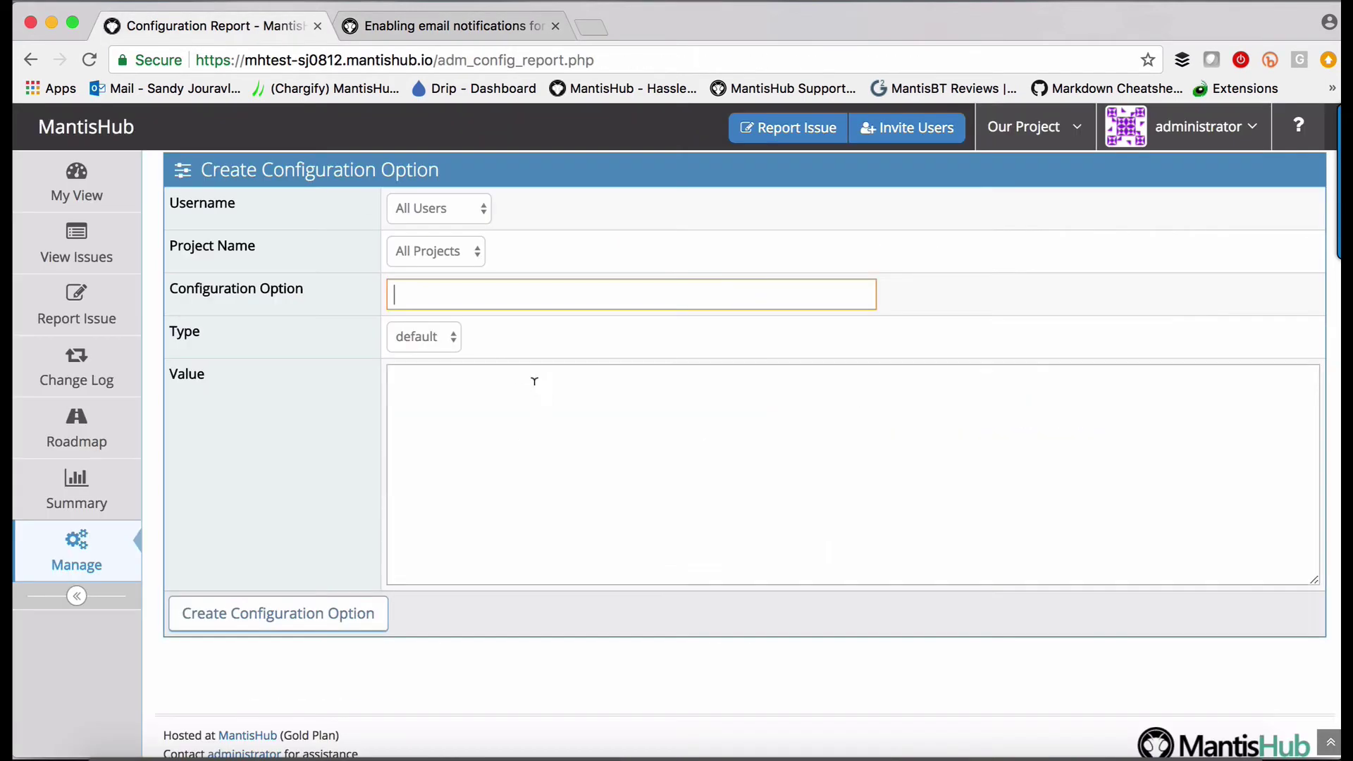
key("cmd+v")
Step: Set the option's type to integer with value 1
left_click(438, 337)
left_click(451, 353)
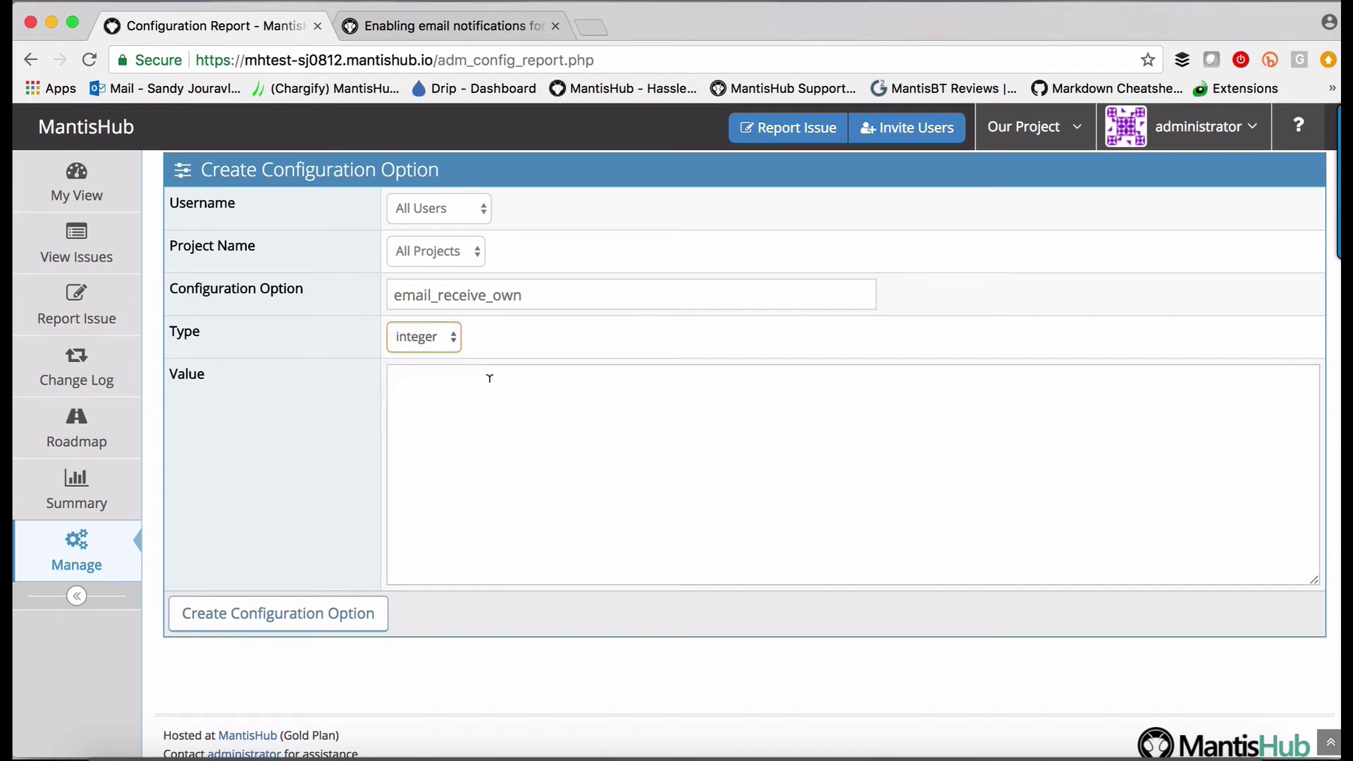
left_click(489, 372)
type("1")
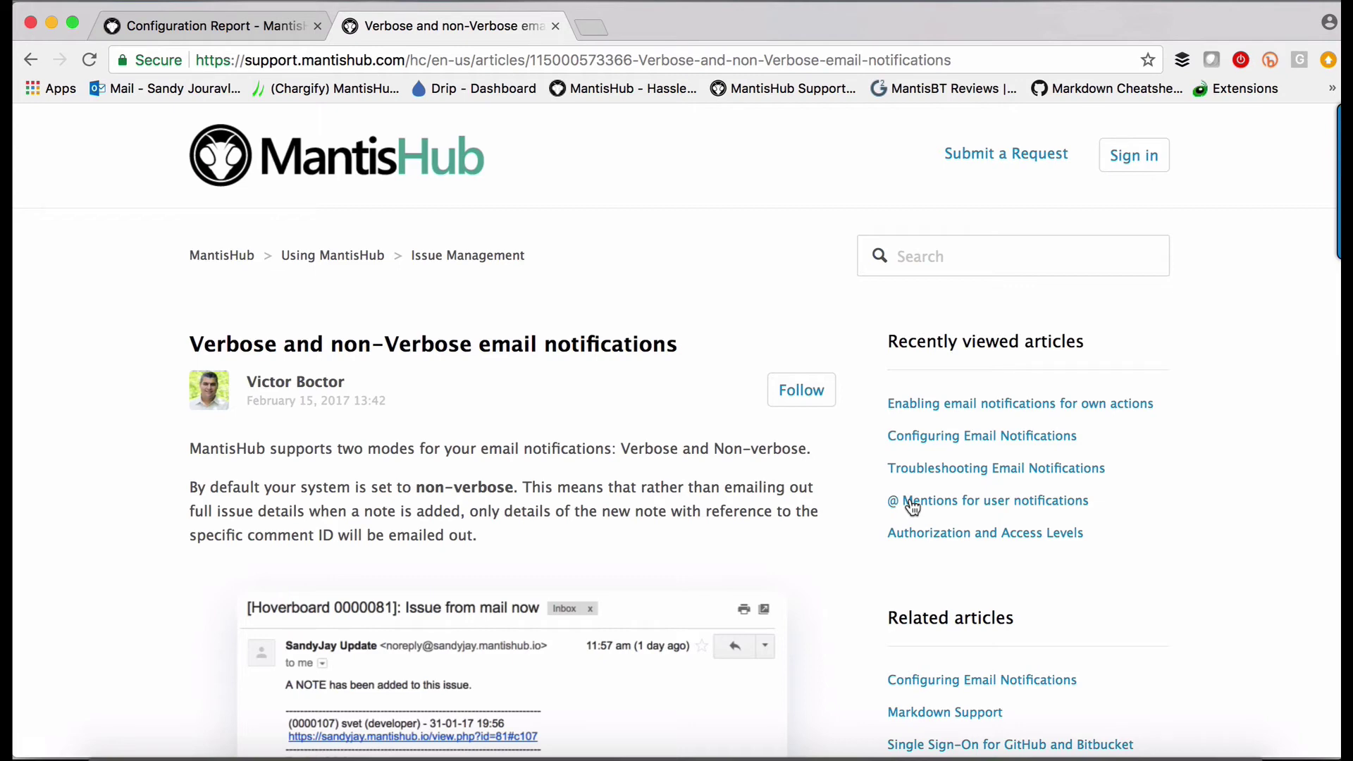
Step: Open the '@ Mentions for user notifications' article from the 'mentions' search results
scroll(449, 502, "down", 10)
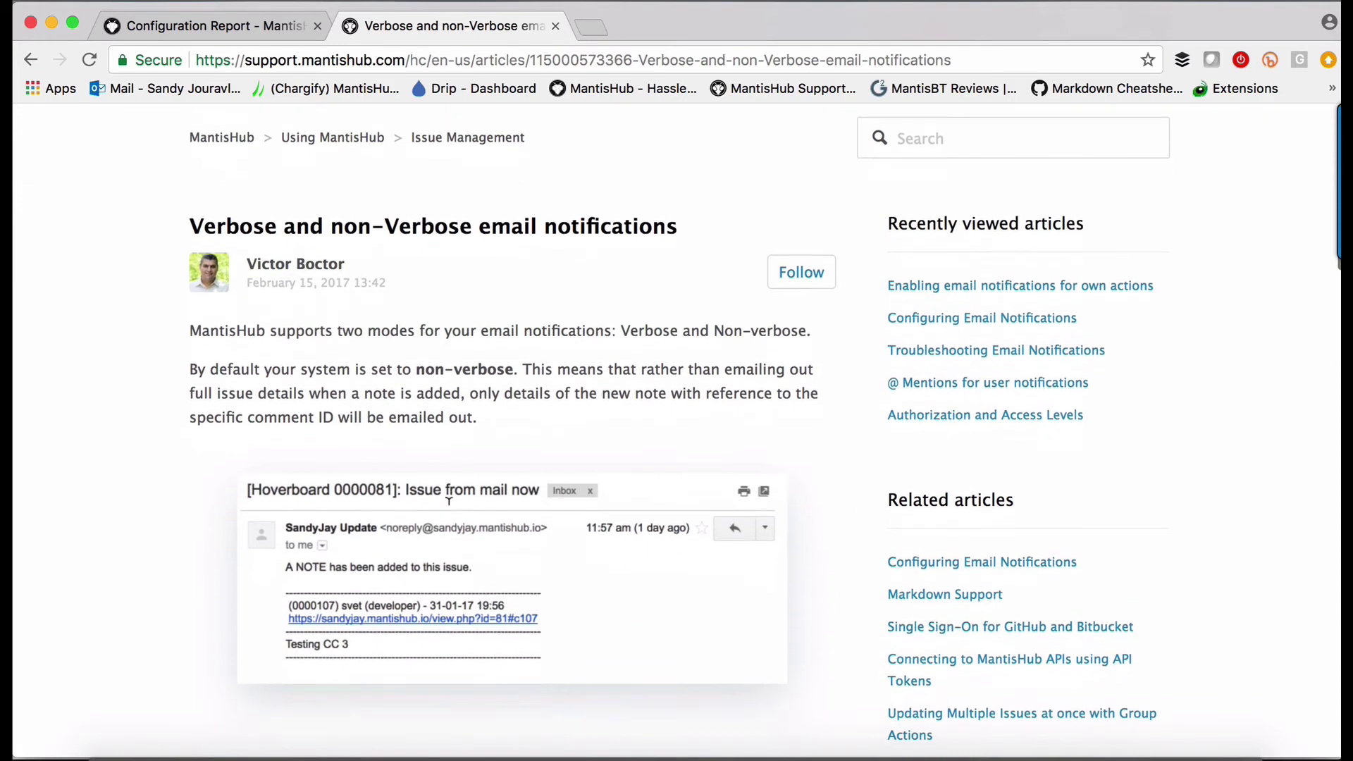
scroll(449, 502, "down", 4)
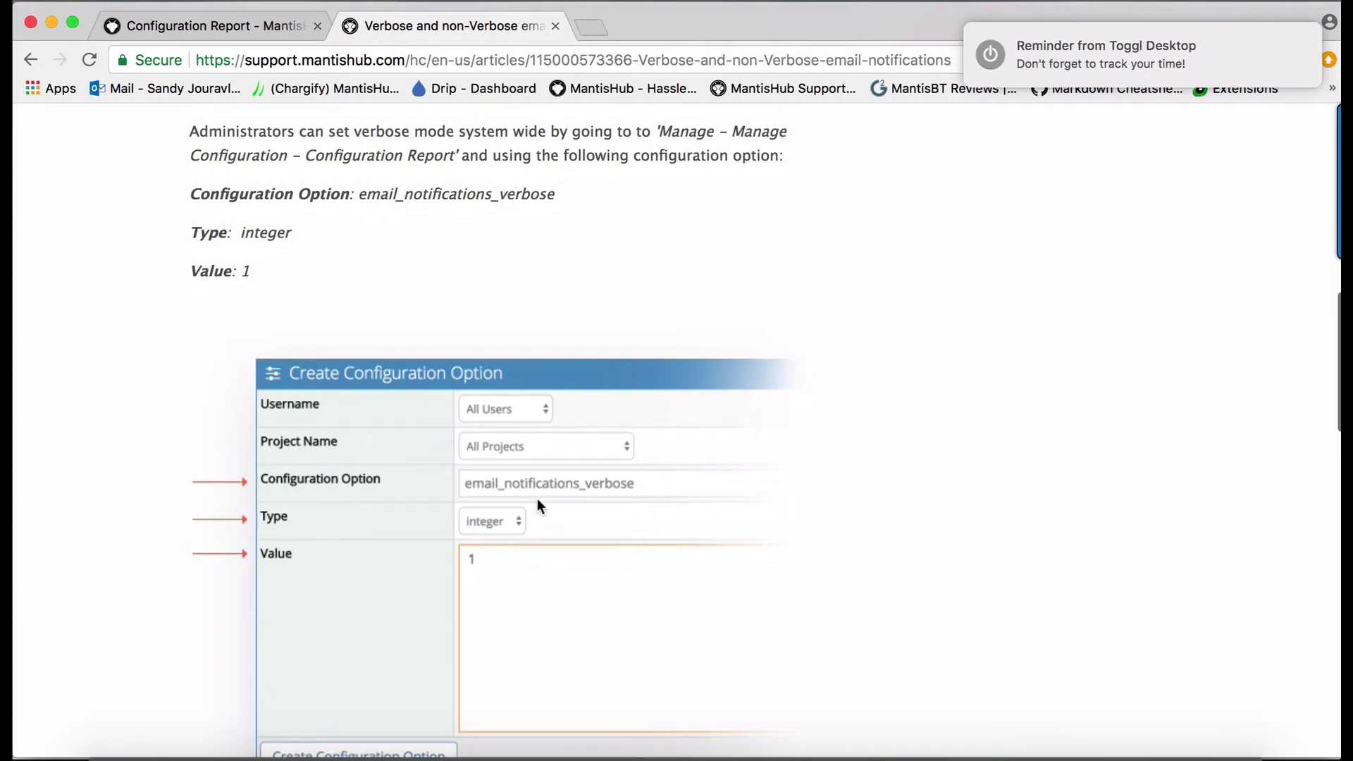
scroll(538, 500, "down", 2)
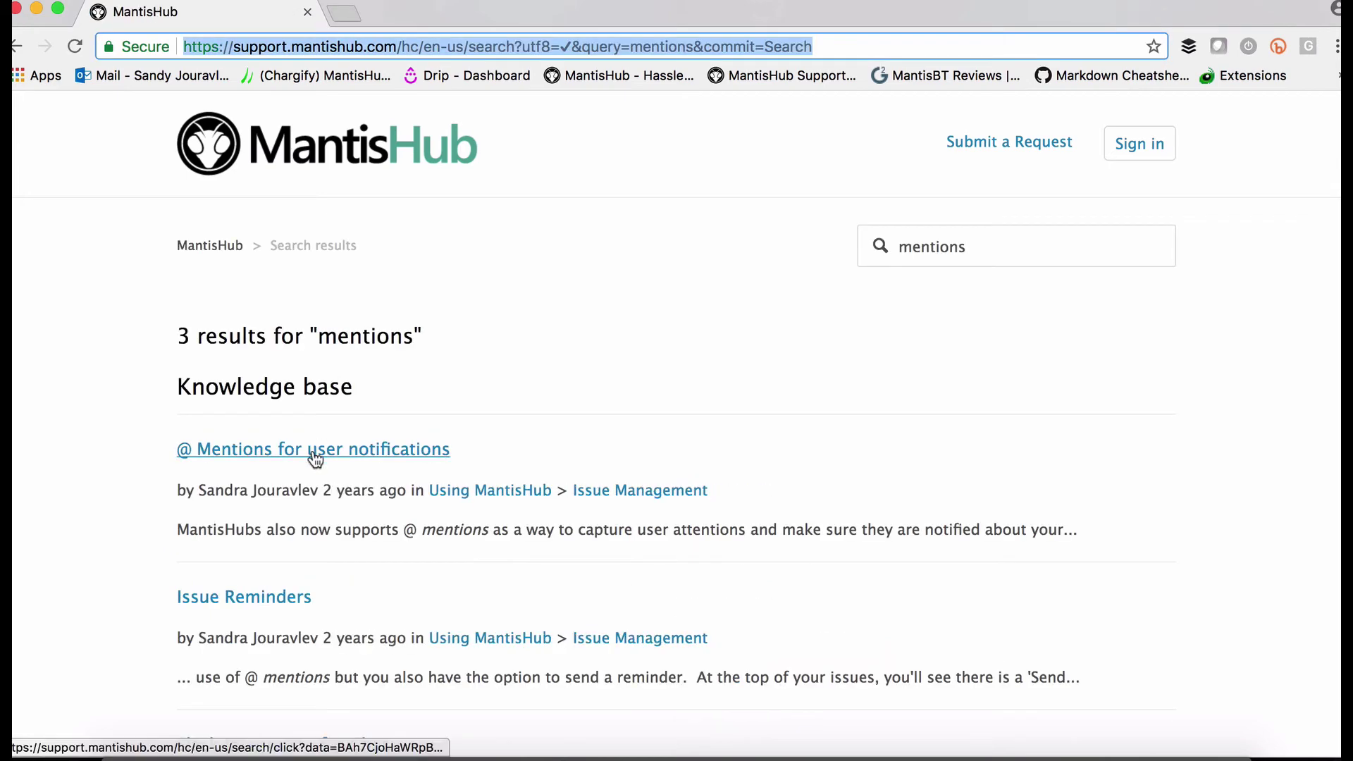
left_click(312, 458)
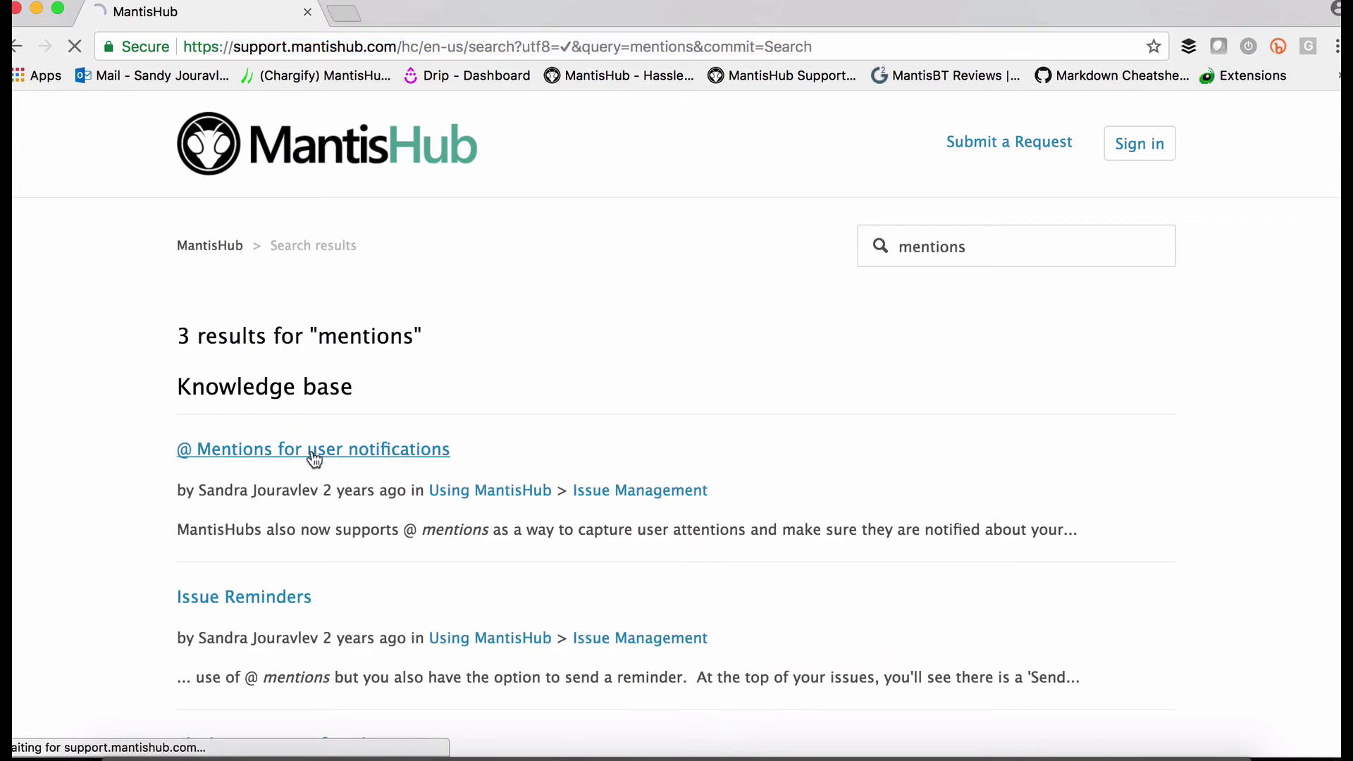
scroll(315, 460, "down", 4)
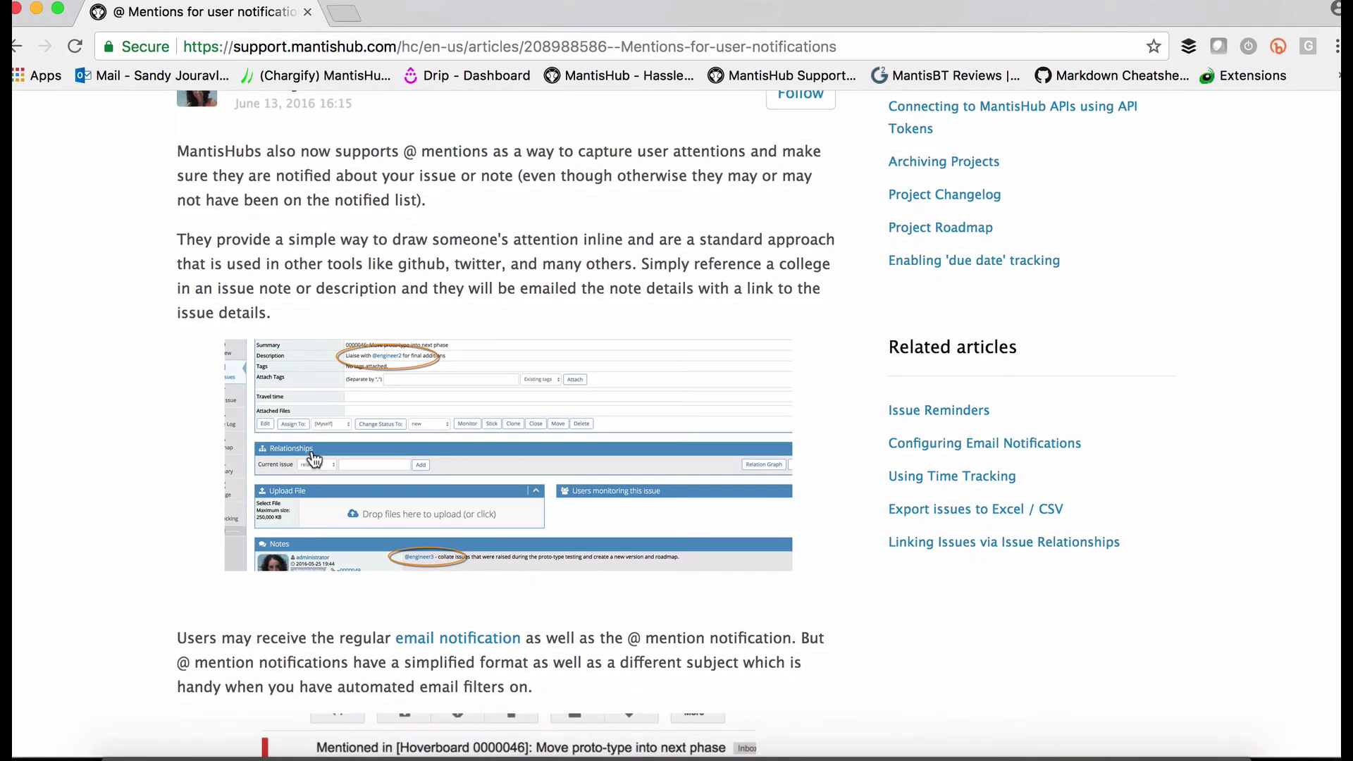
scroll(315, 461, "up", 2)
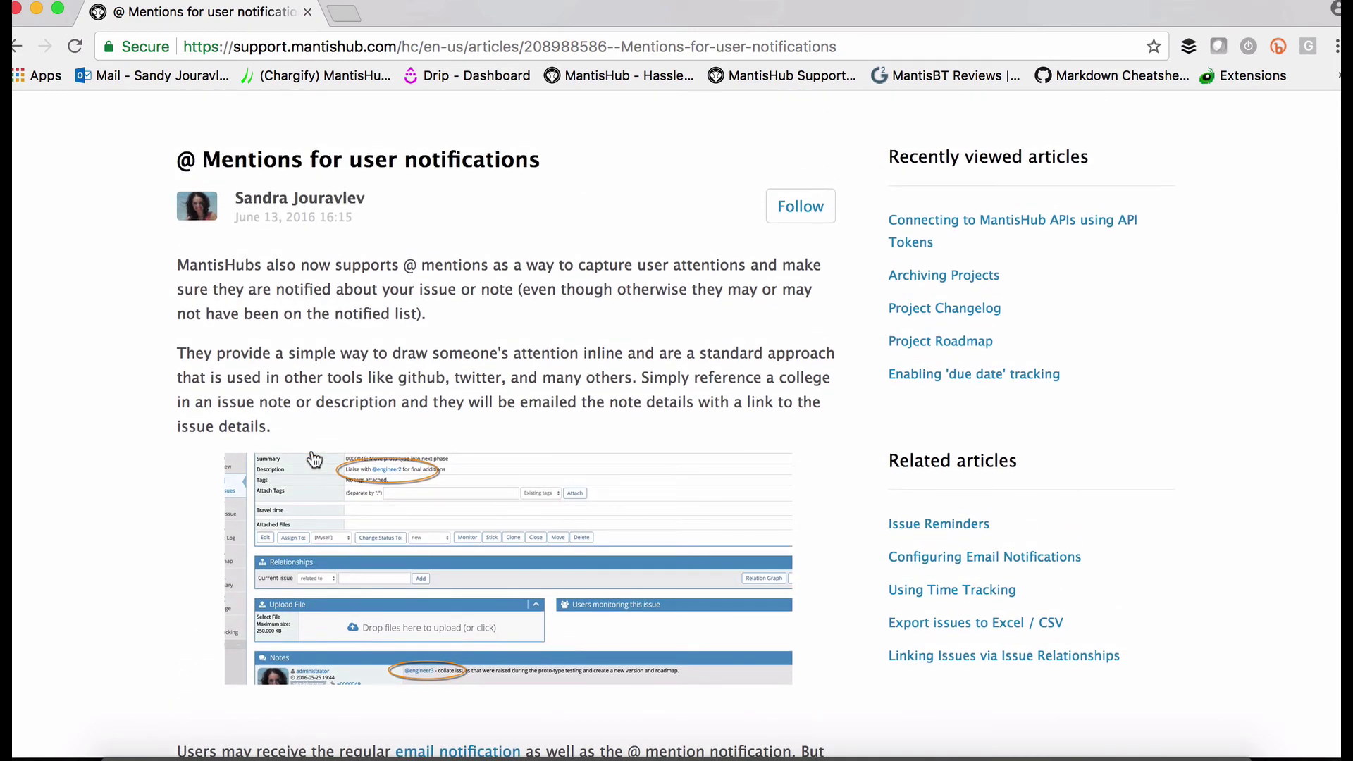
Step: Open the related 'Issue Reminders' article
left_click(929, 527)
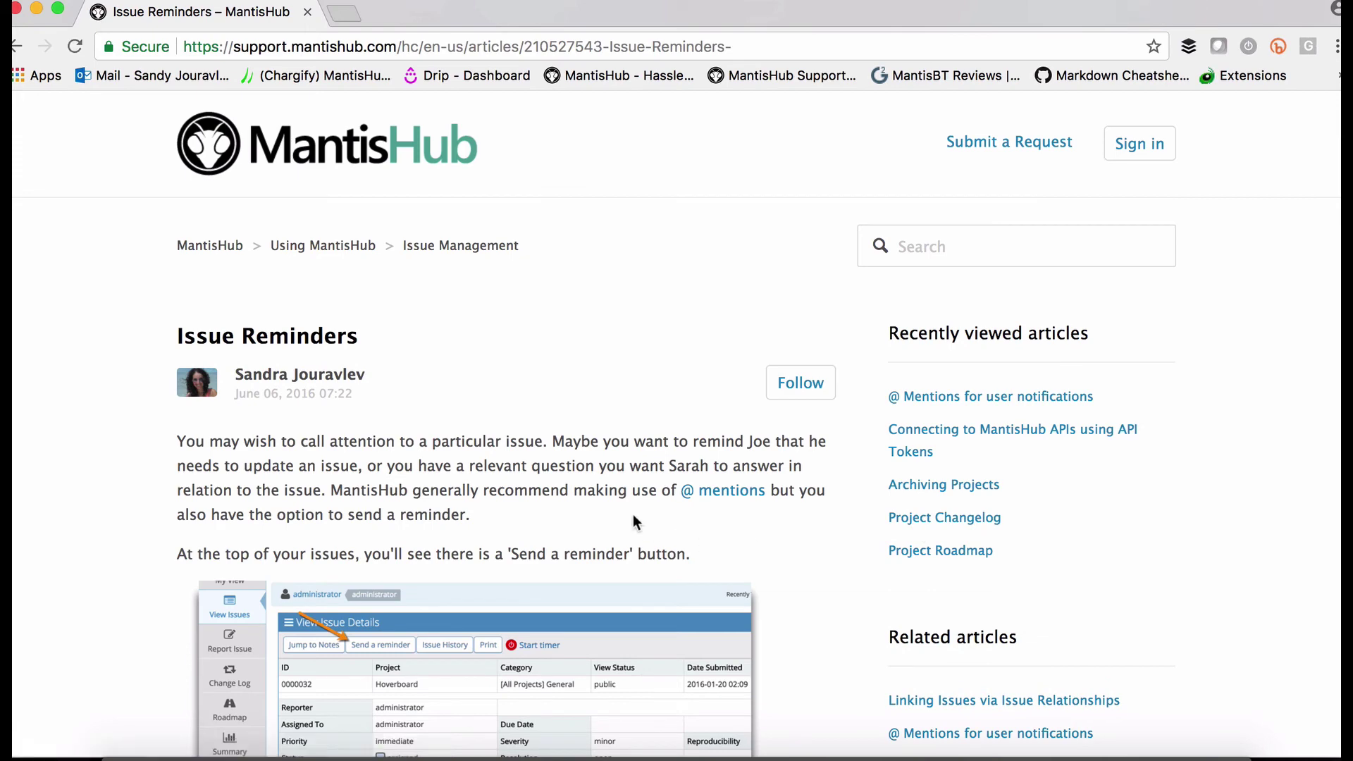
scroll(633, 514, "down", 4)
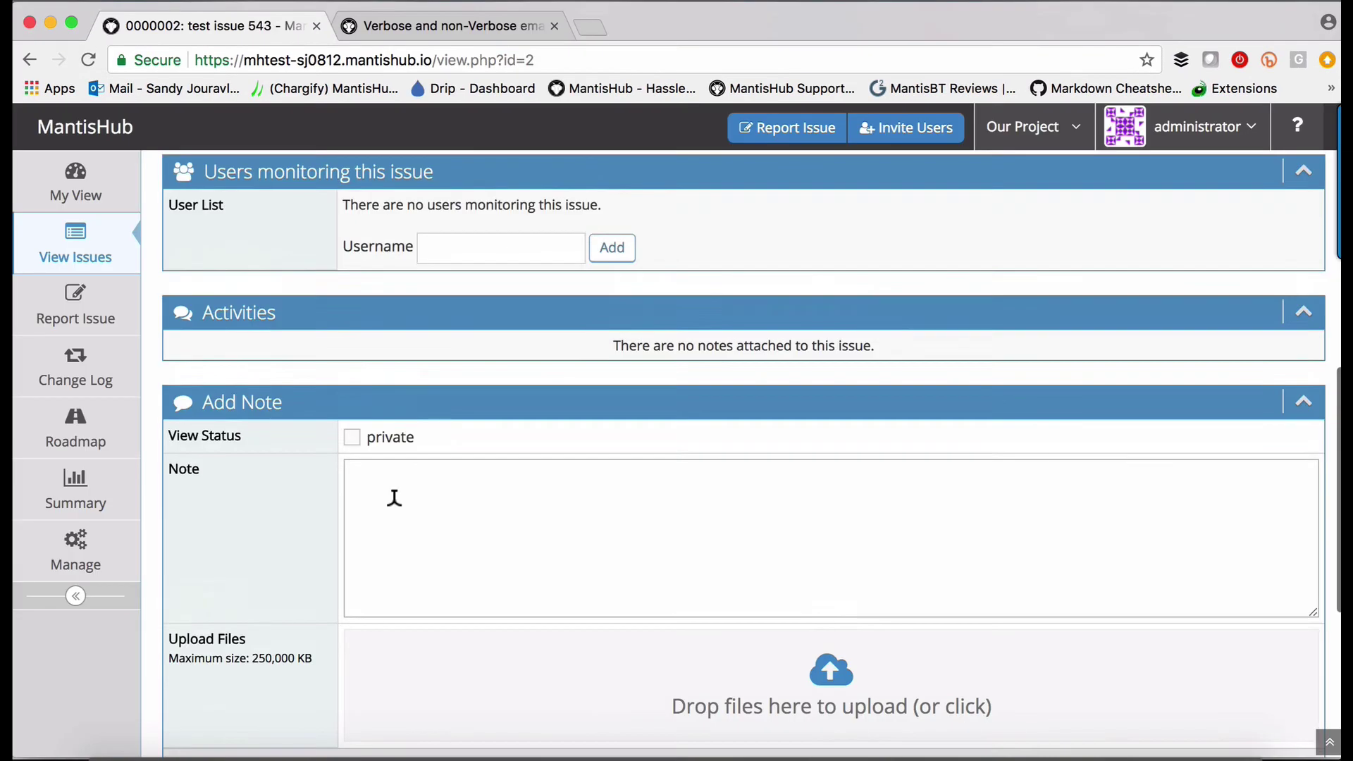
scroll(394, 497, "up", 7)
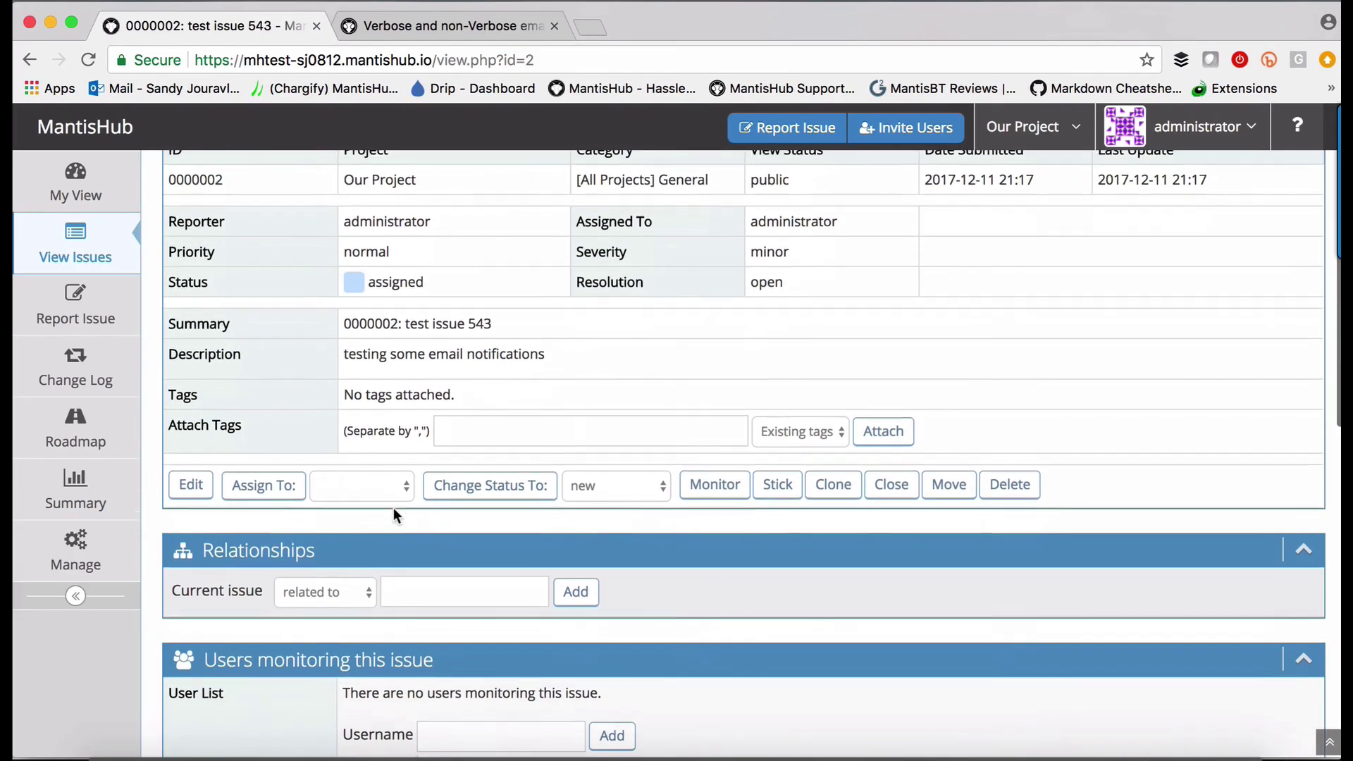
scroll(394, 507, "down", 6)
left_click(393, 580)
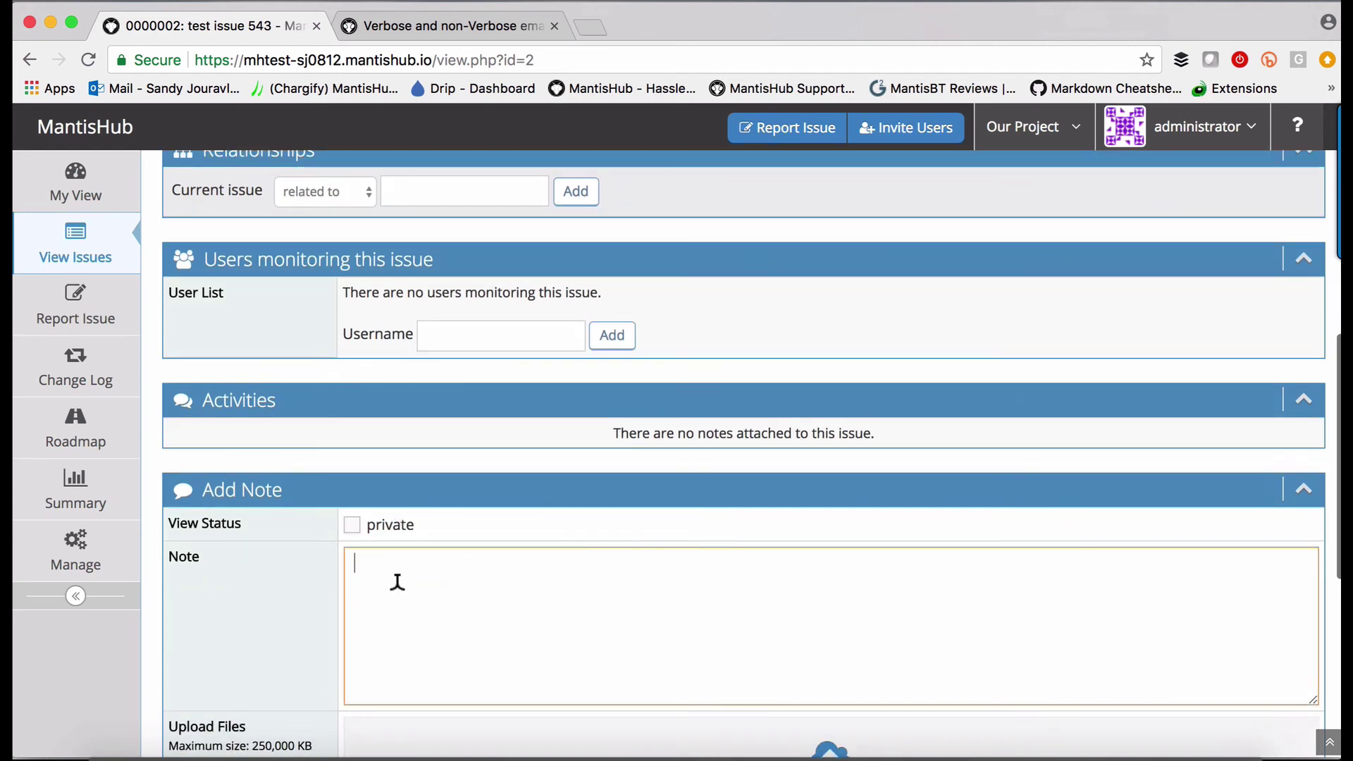
type("@user")
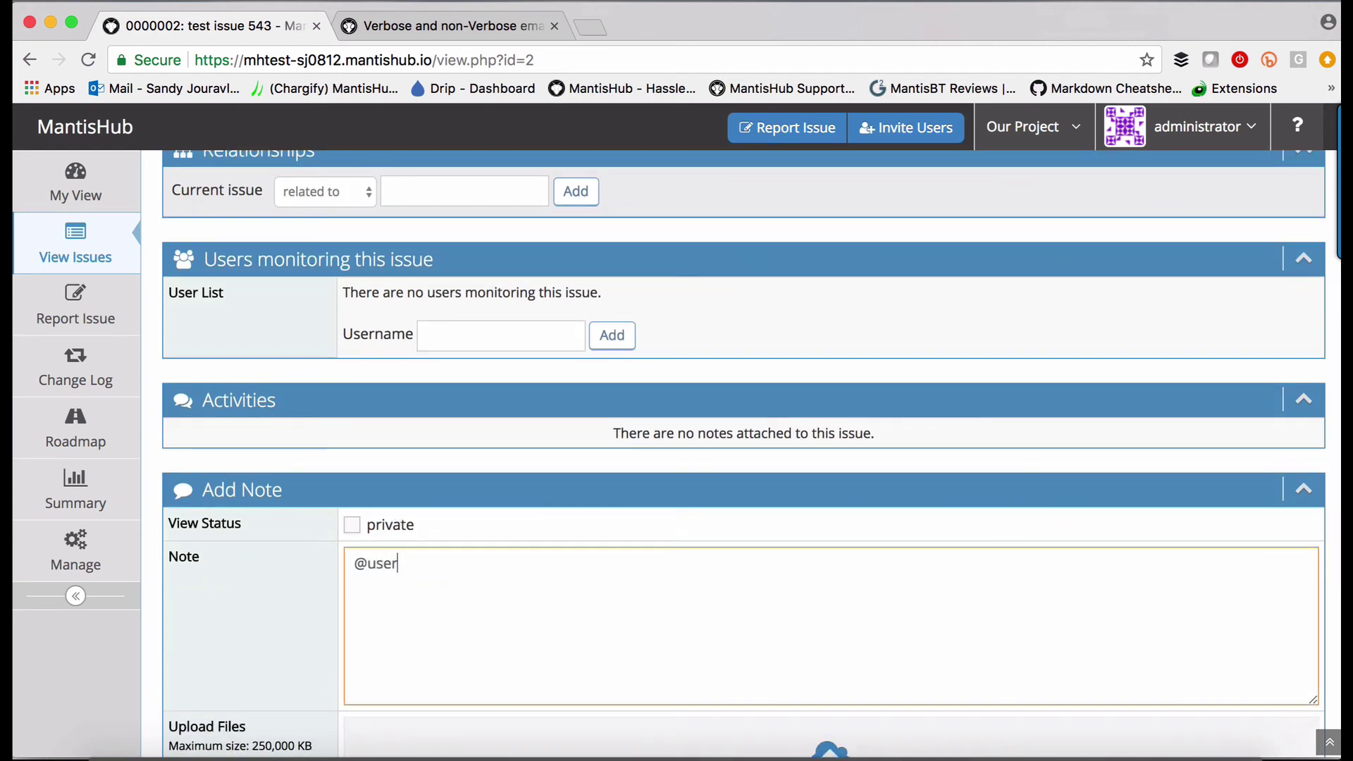
type("2 - don't forget to add y")
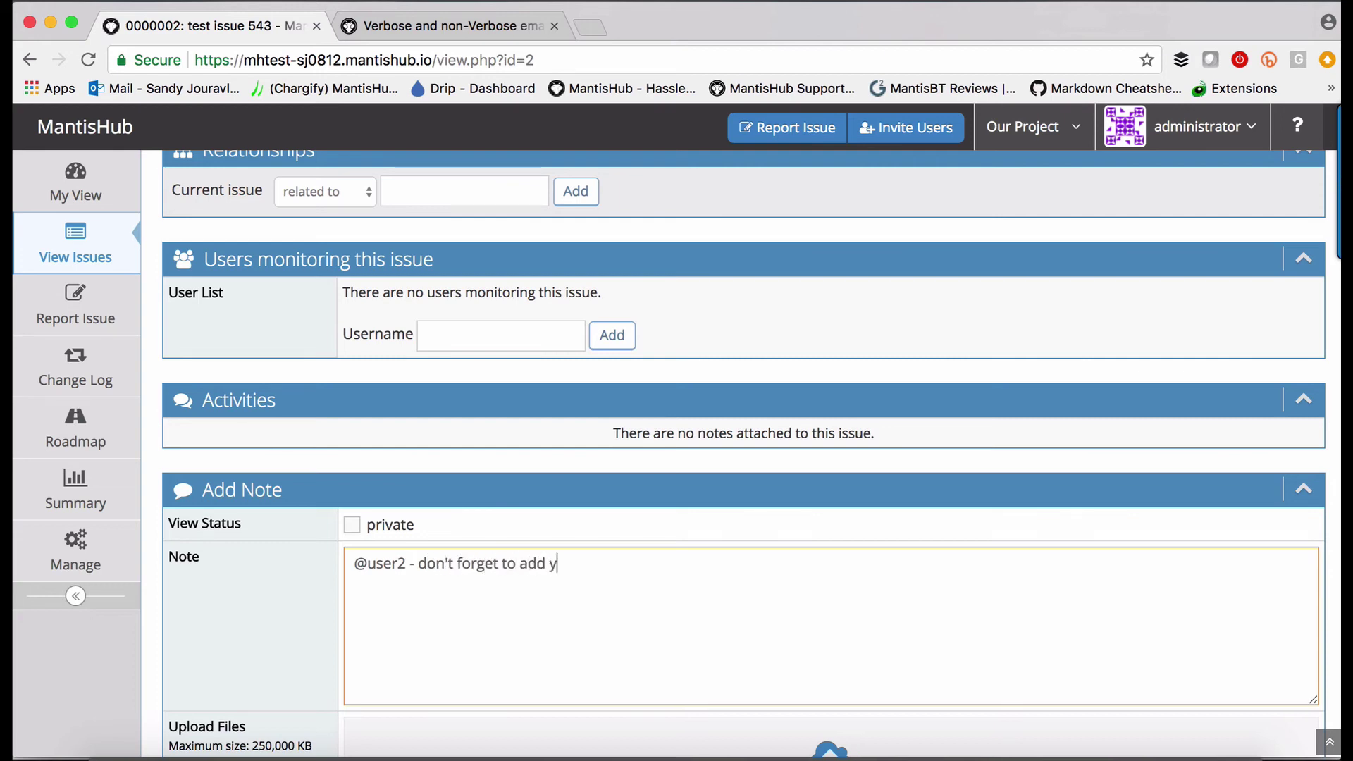
type("our feedback here")
scroll(203, 536, "down", 5)
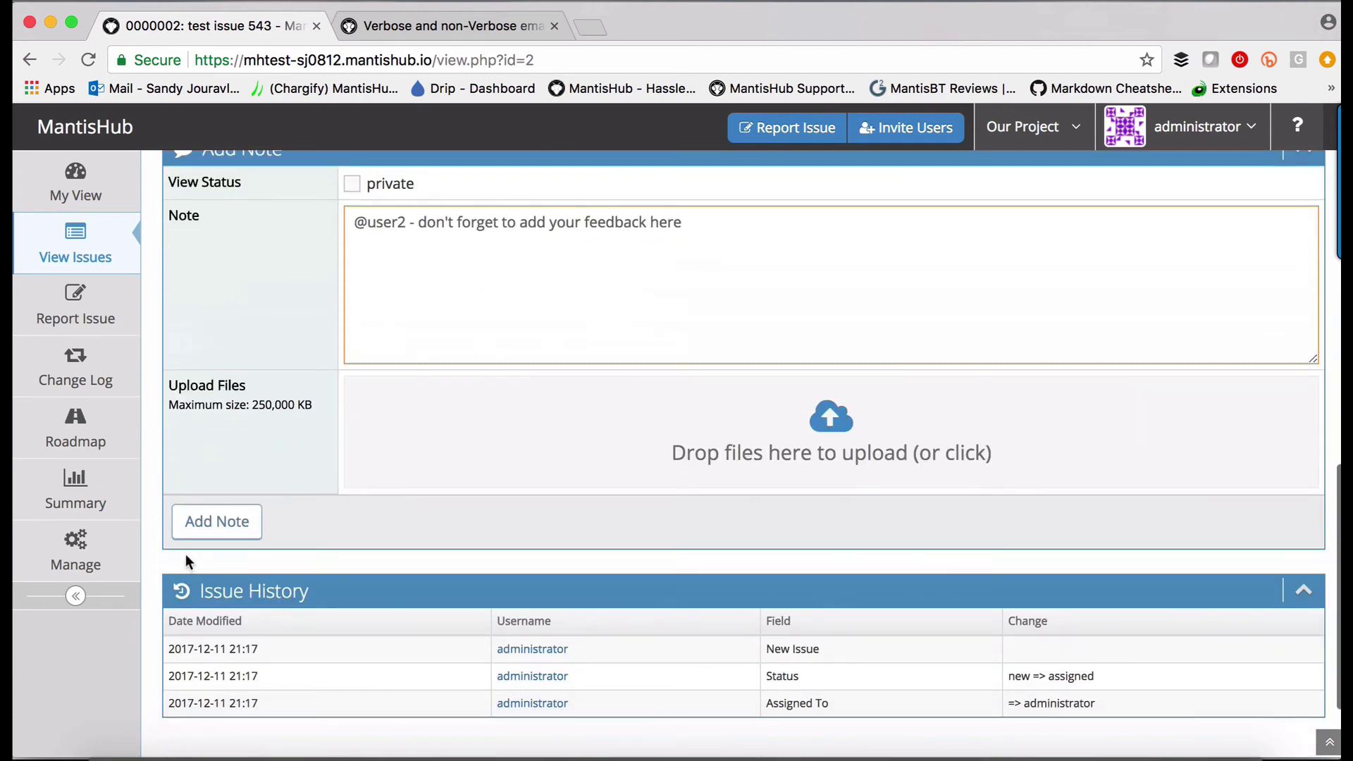
left_click(205, 527)
scroll(203, 535, "down", 8)
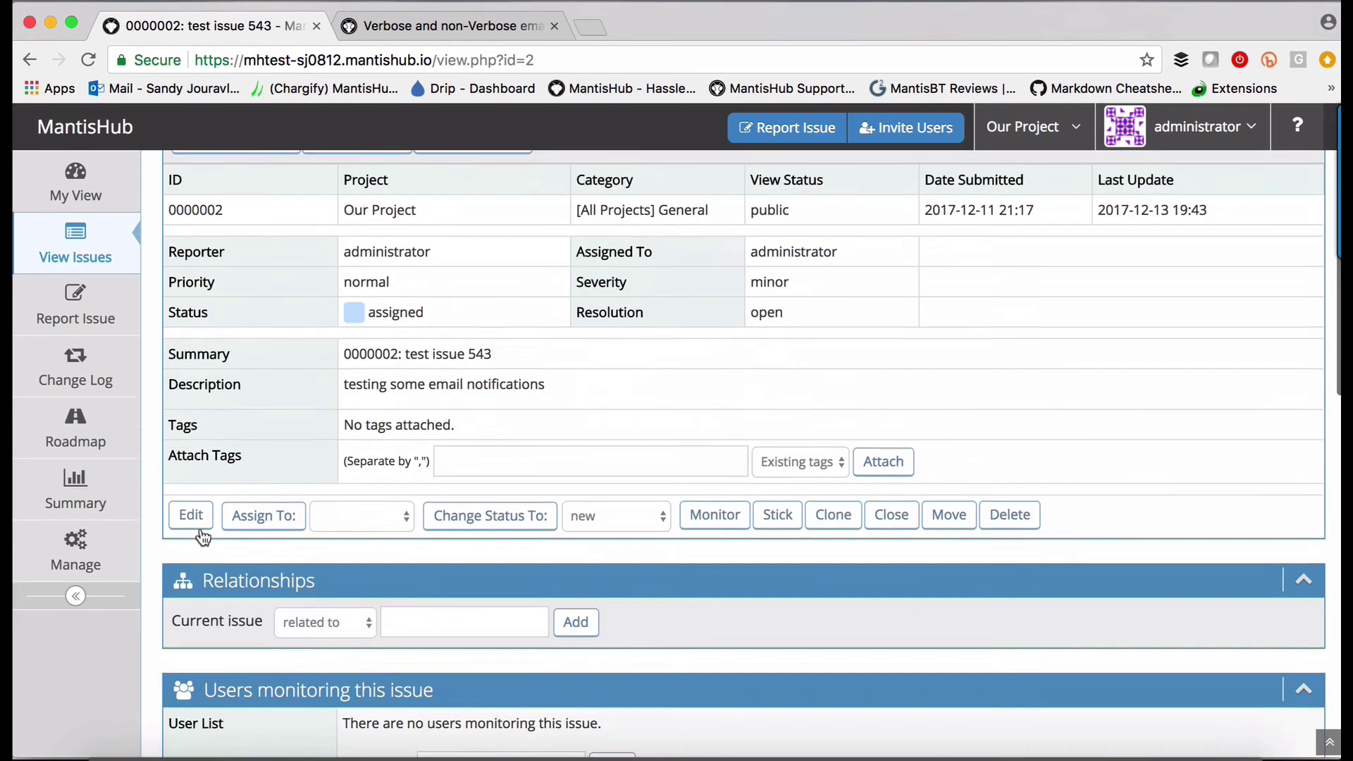
scroll(203, 537, "up", 10)
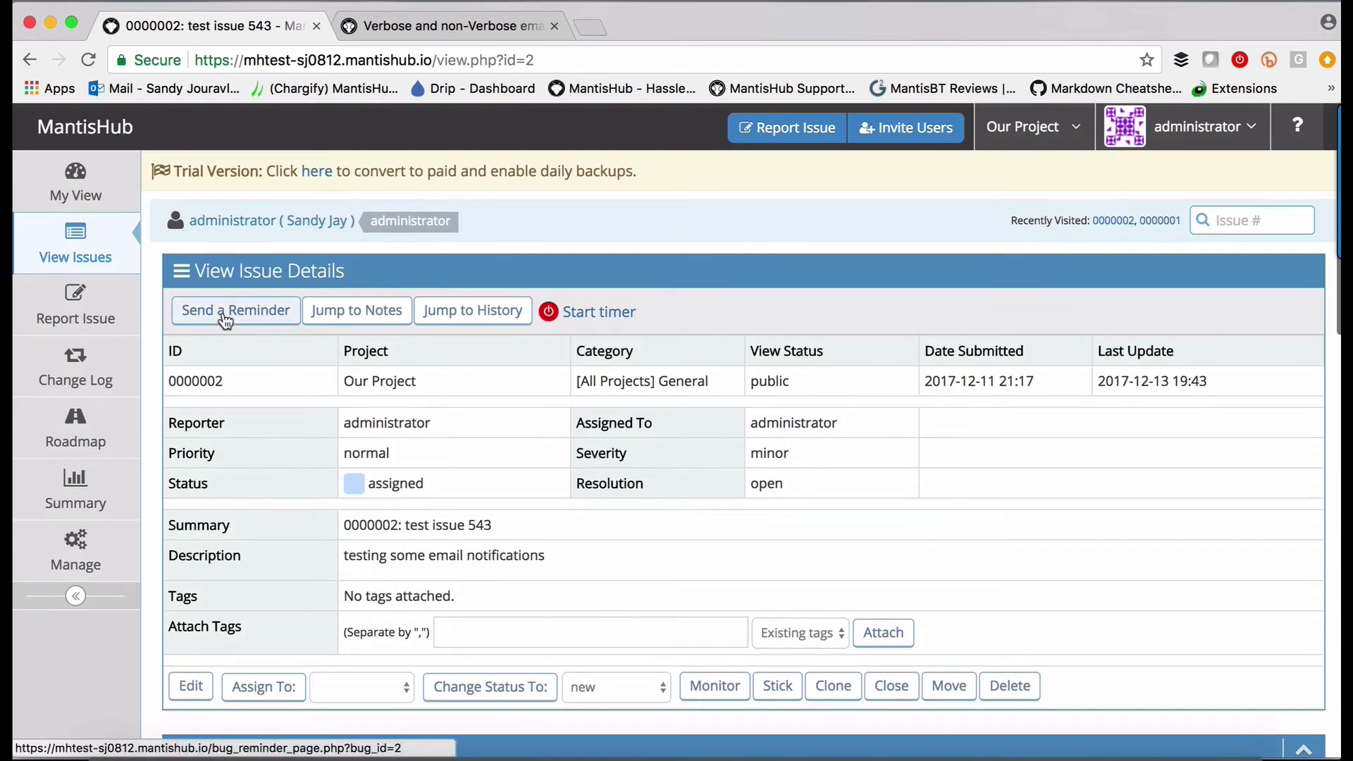
Step: Send user2 a reminder saying 'please action' about the issue
left_click(226, 314)
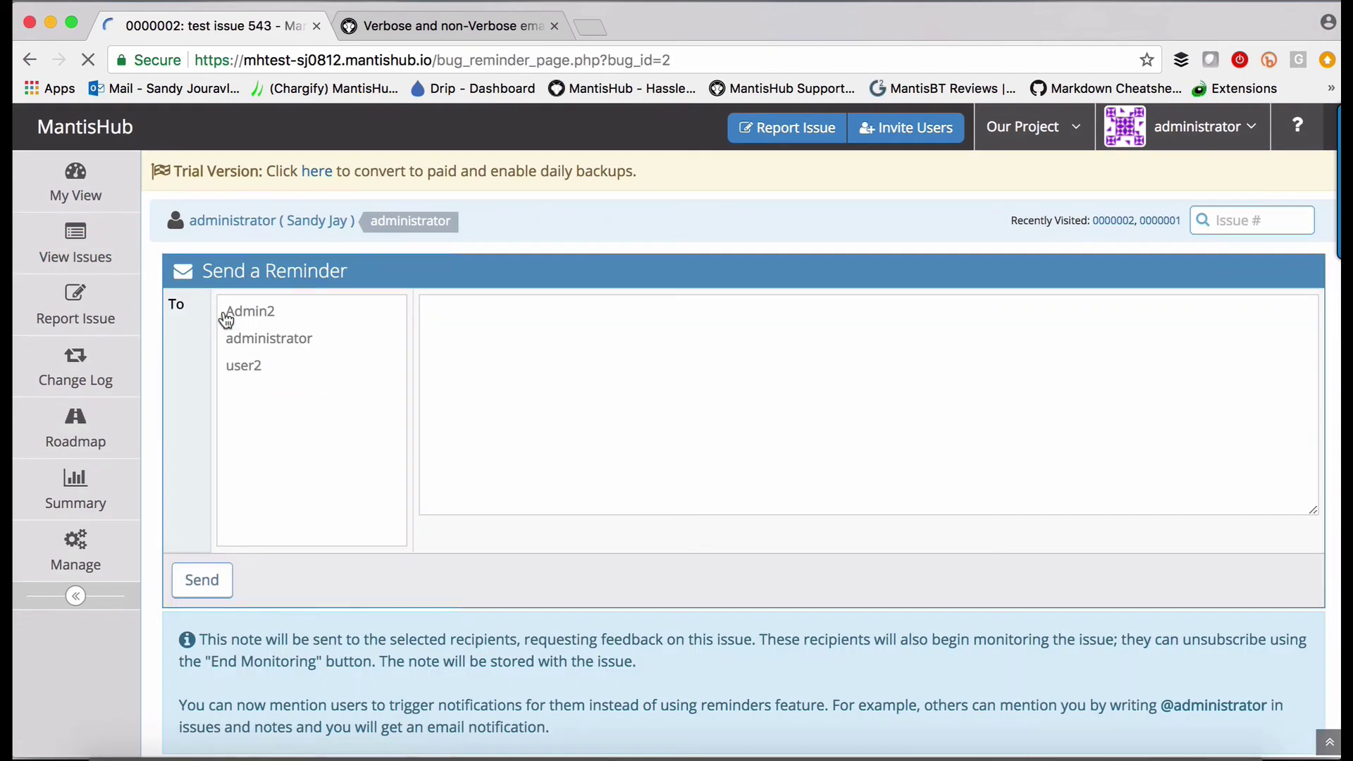
left_click(244, 365)
left_click(563, 326)
type("please action")
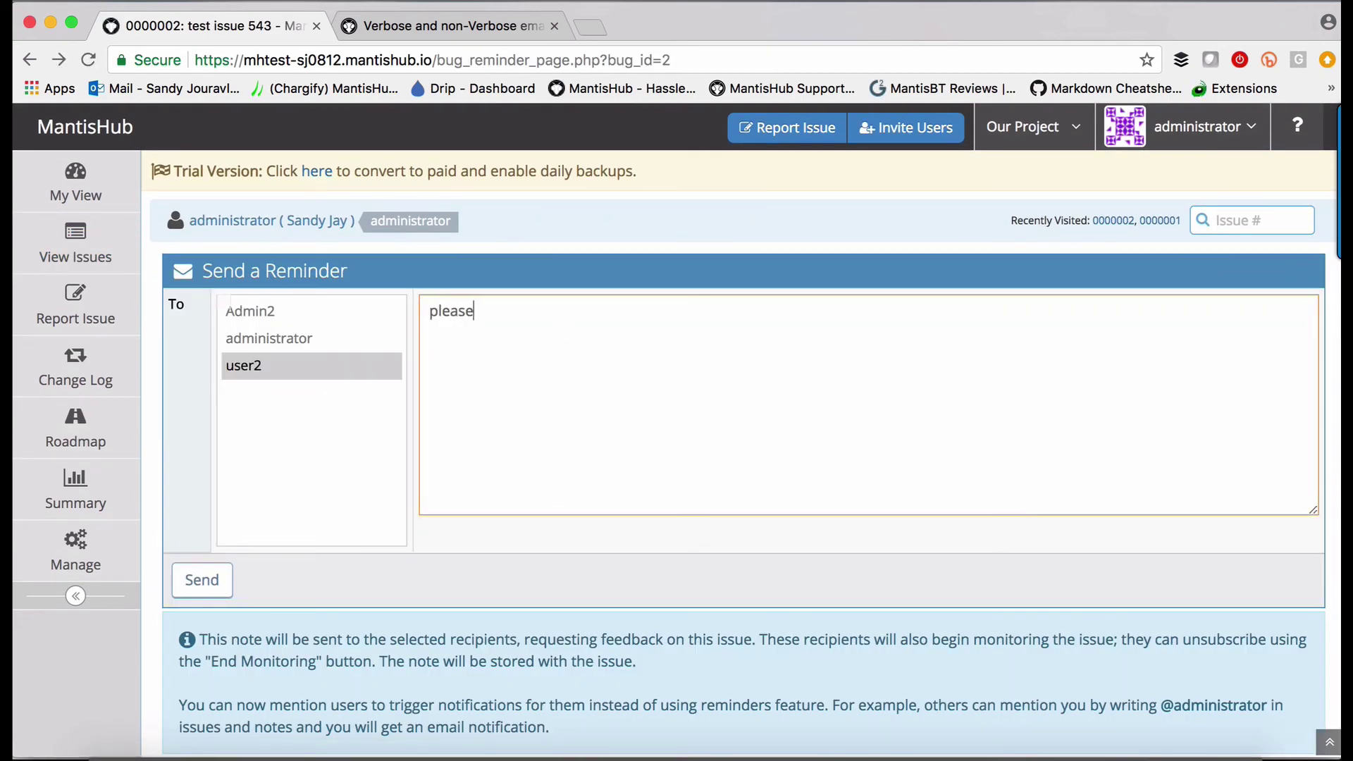
left_click(206, 585)
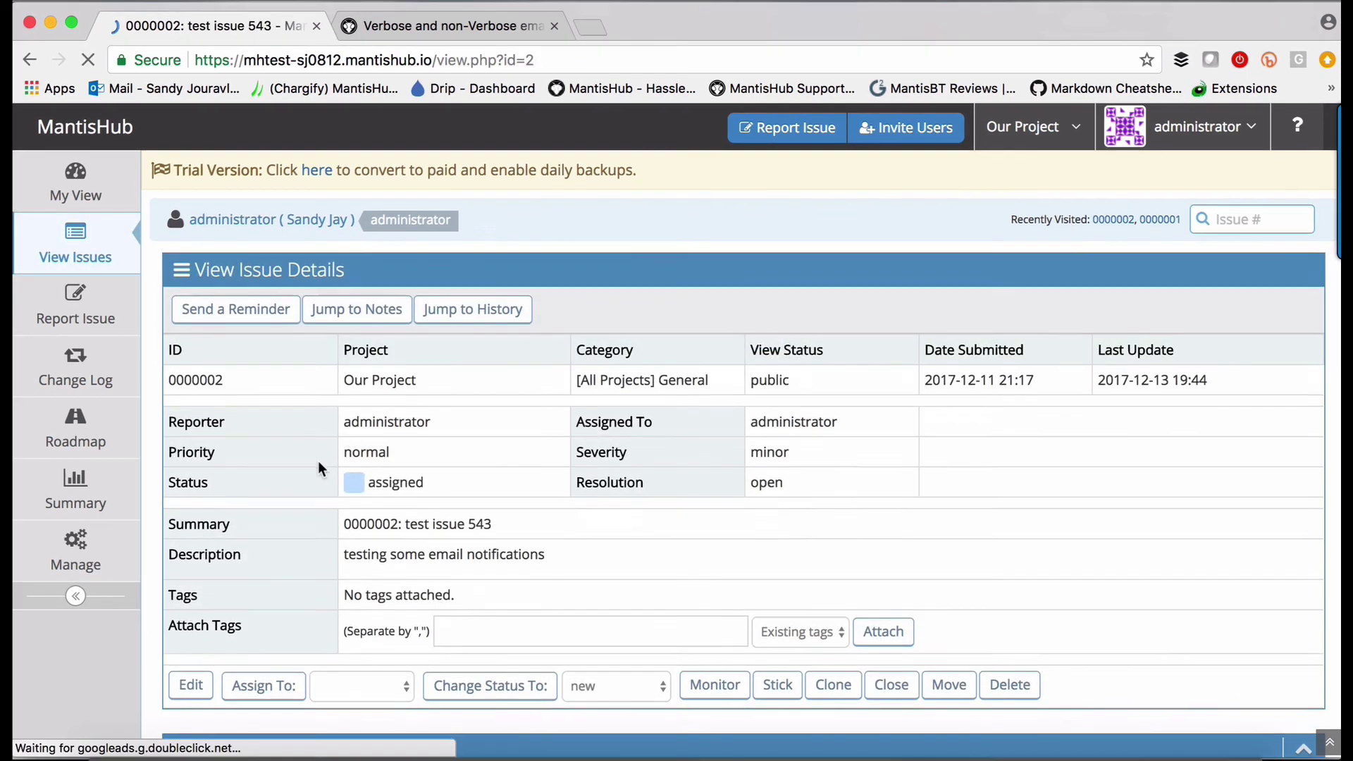
Step: Add admin2 as a monitor of the issue
scroll(318, 461, "down", 7)
scroll(319, 461, "down", 2)
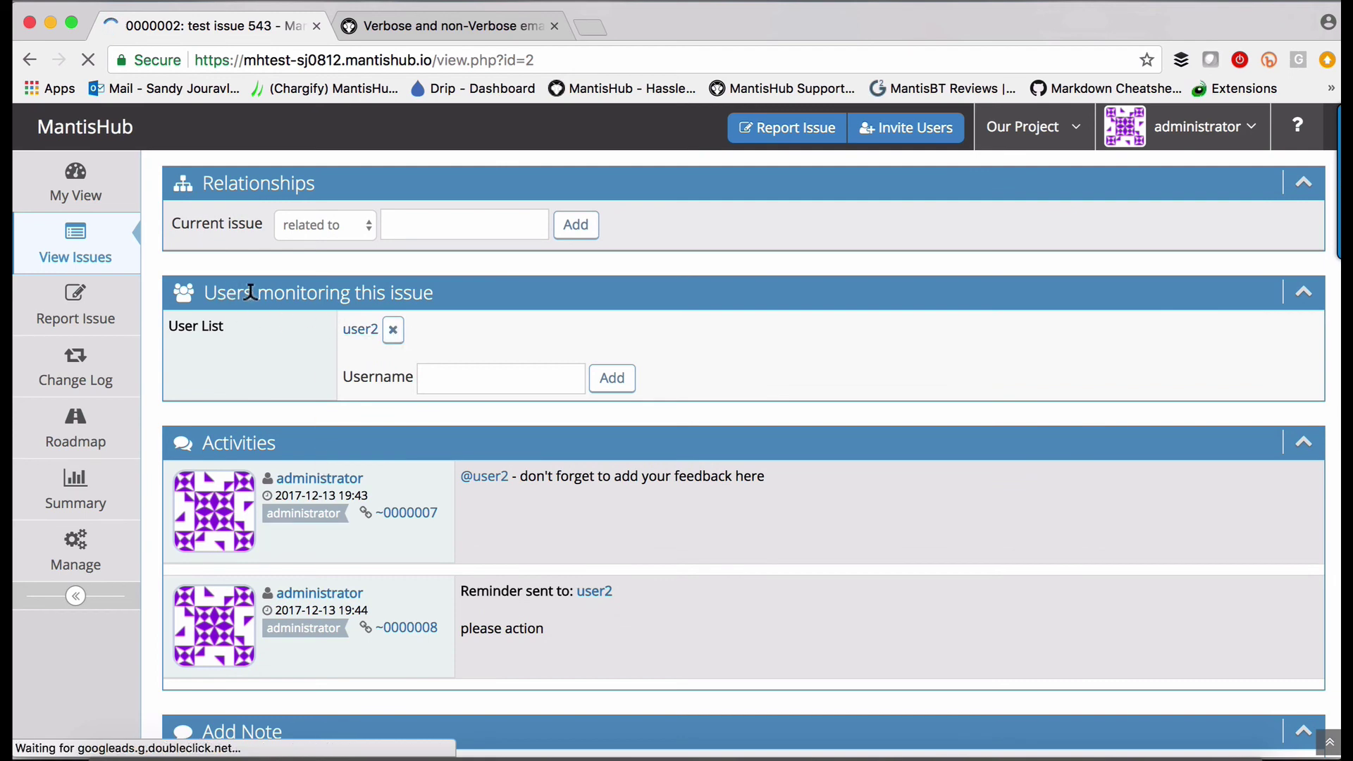
left_click(427, 377)
type("admin2")
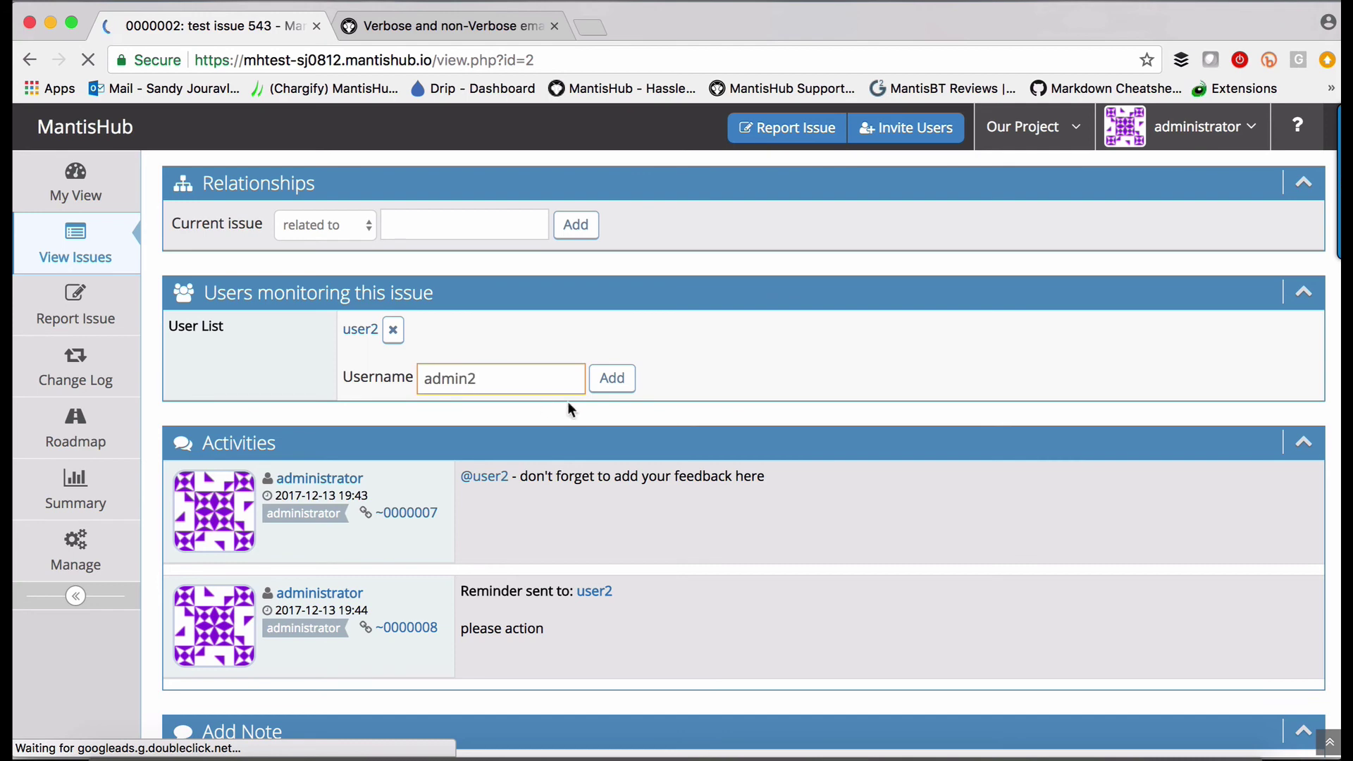
left_click(610, 379)
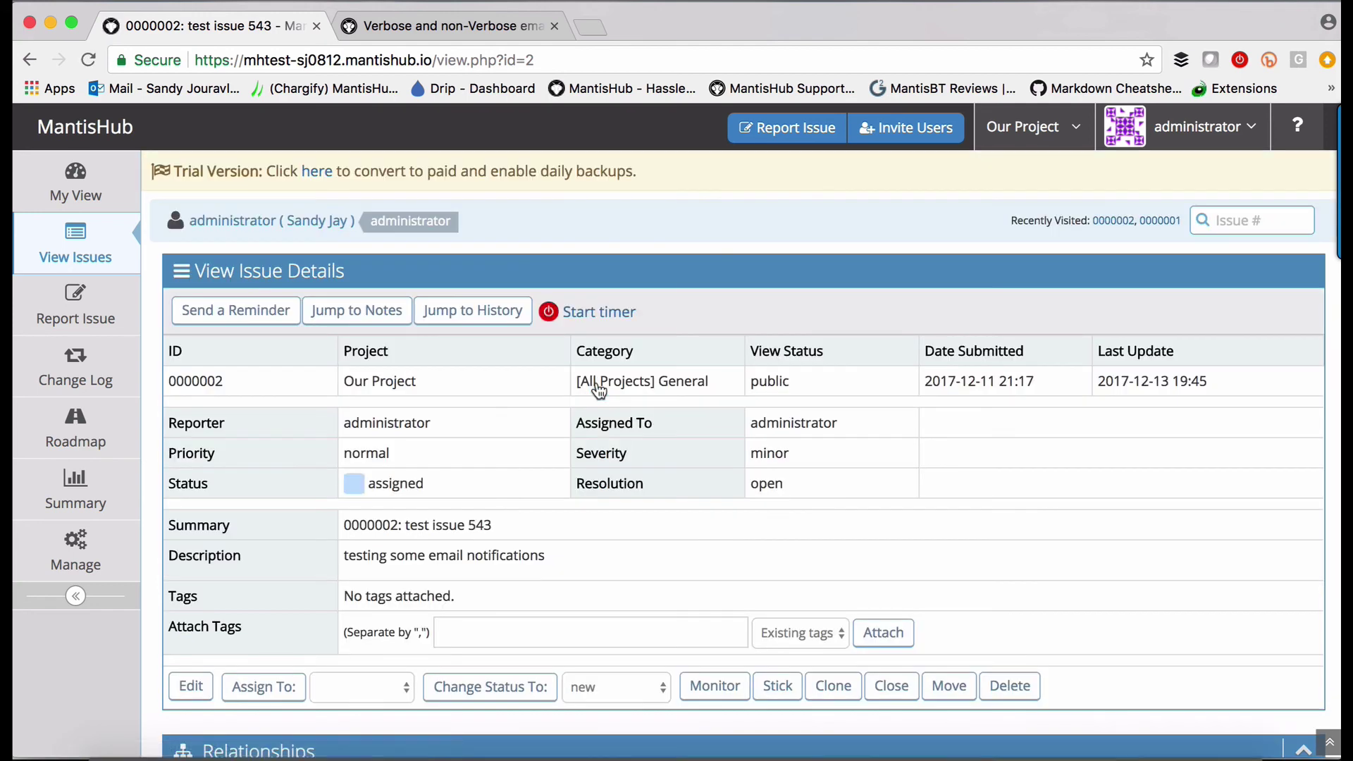
scroll(601, 381, "down", 7)
scroll(601, 374, "down", 1)
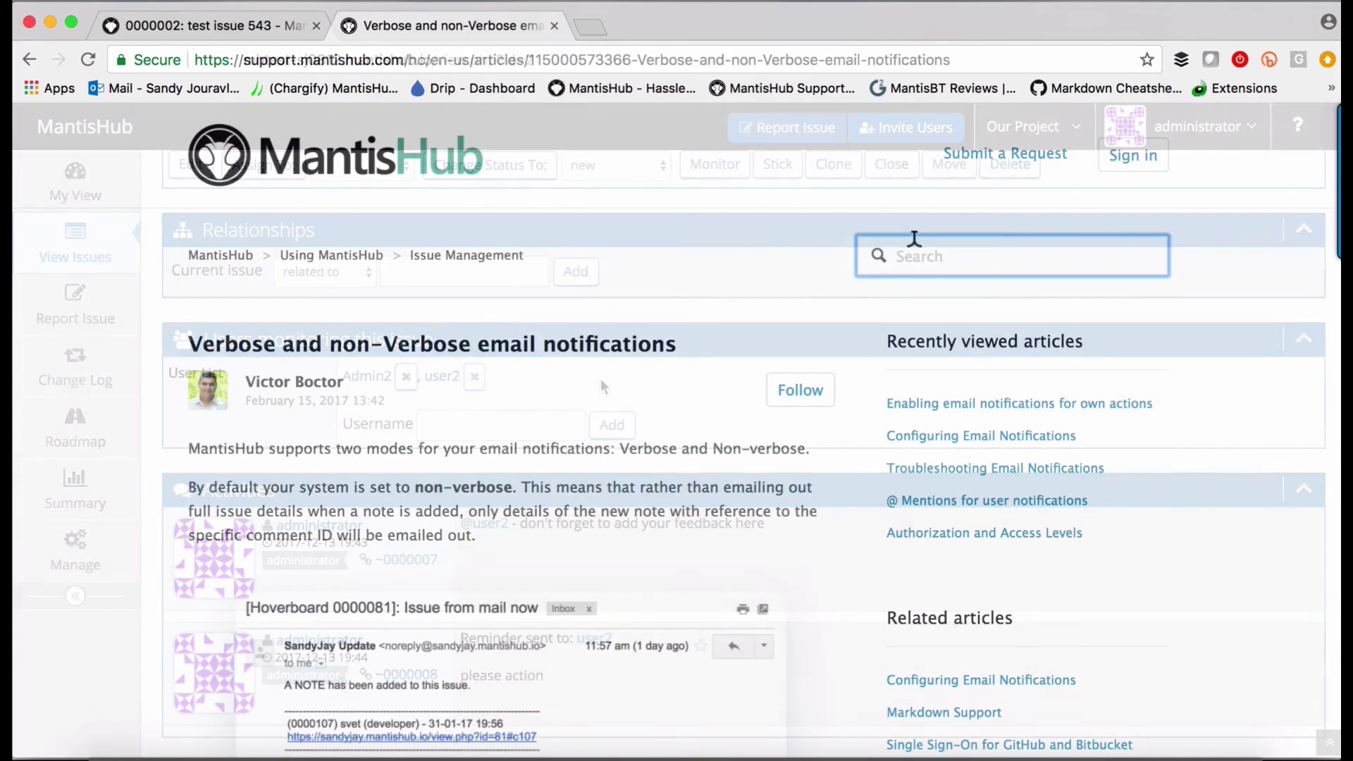
Step: Search the knowledge base for 'Chat', read 'Slack Integration for Chat.', then go to 'Troubleshooting Email Notifications'
type("Chat")
key("Return")
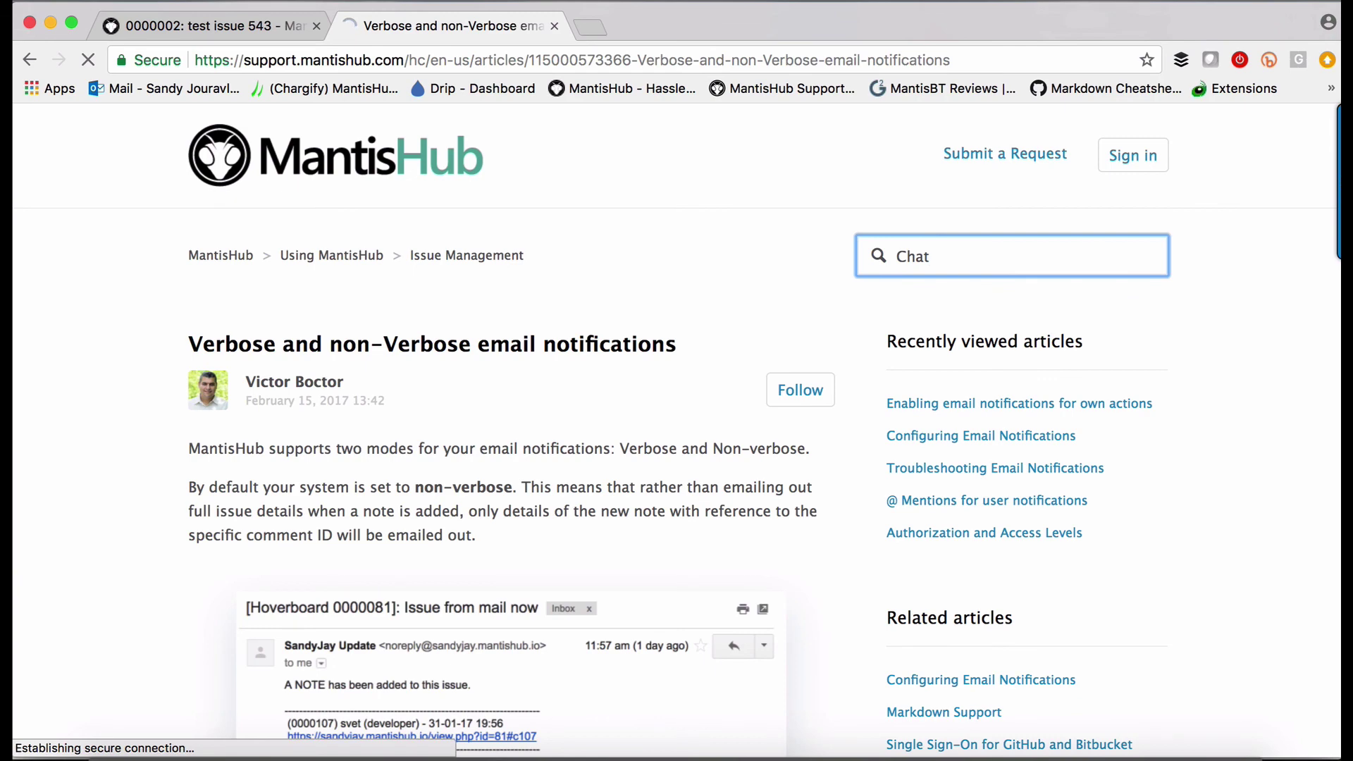
left_click(302, 458)
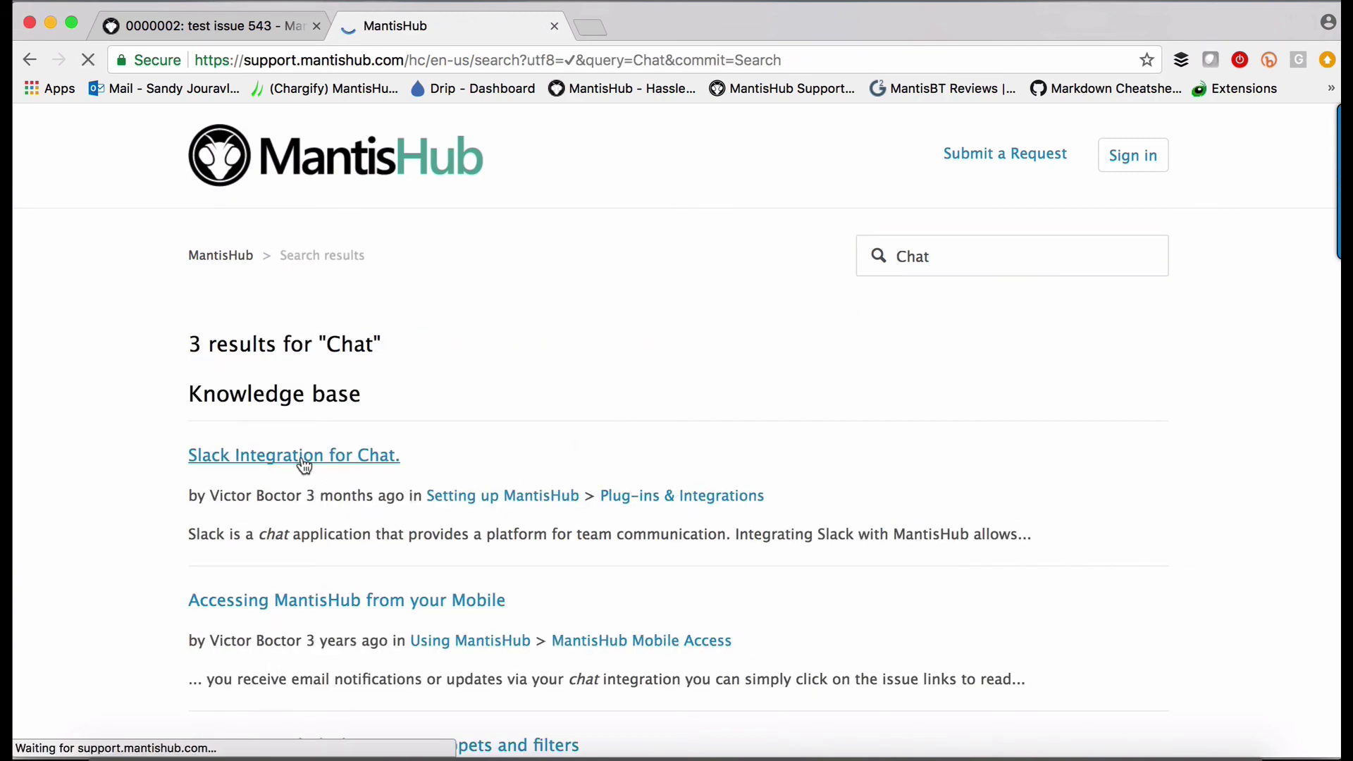
scroll(304, 465, "down", 3)
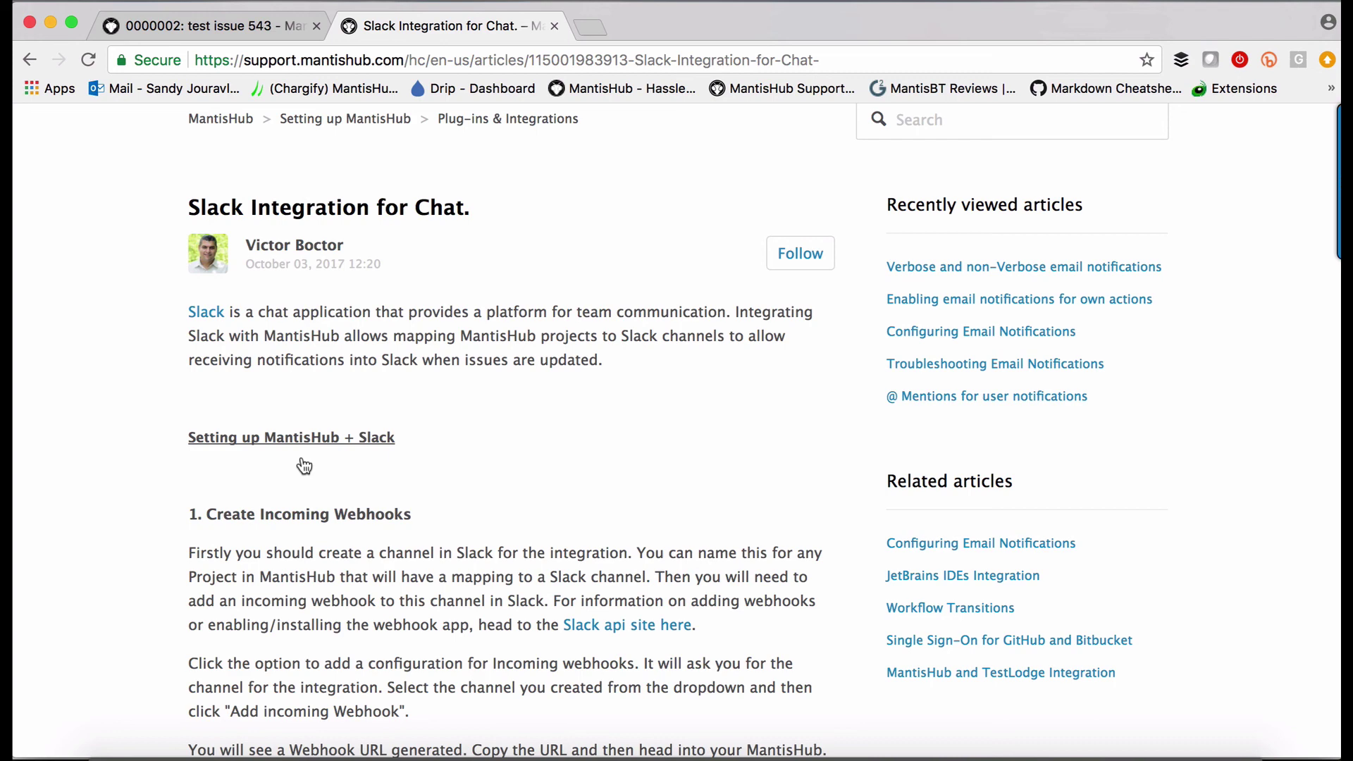
left_click(928, 364)
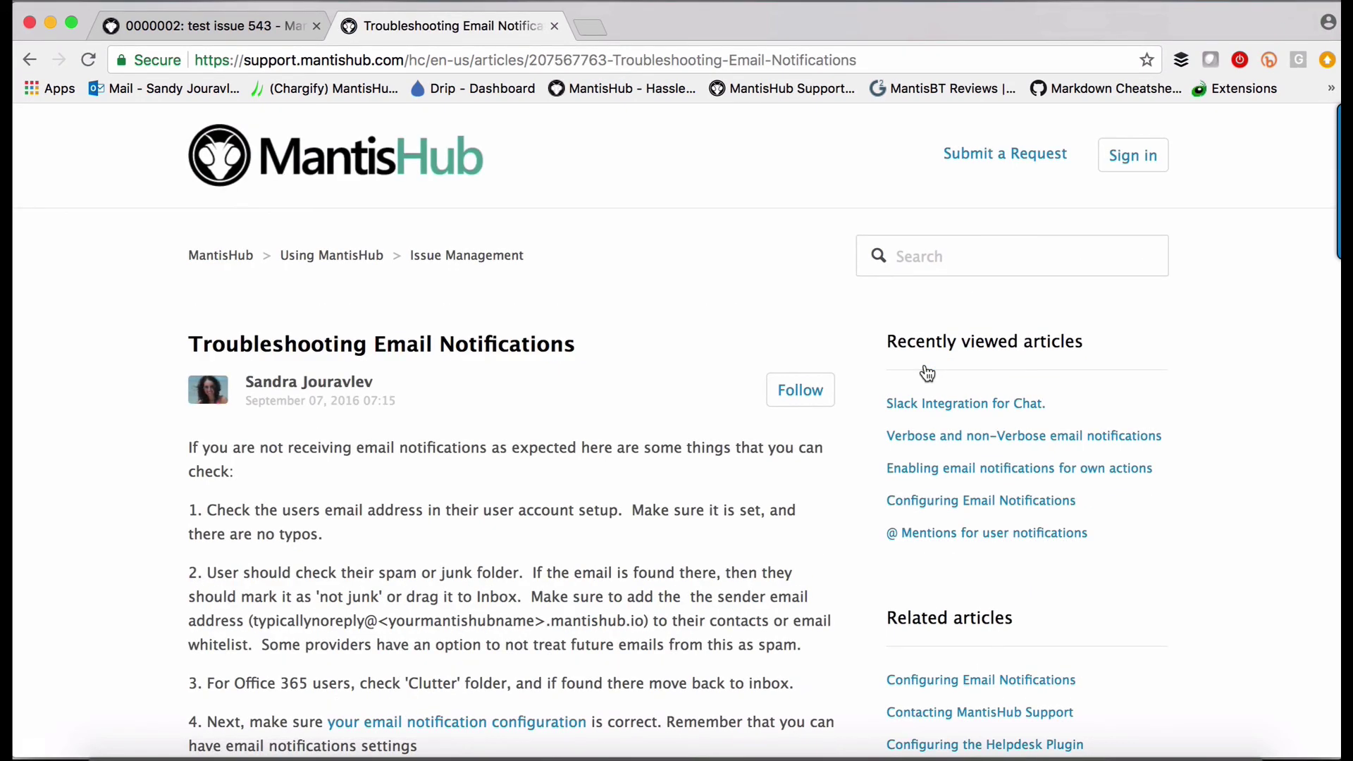
scroll(495, 500, "down", 6)
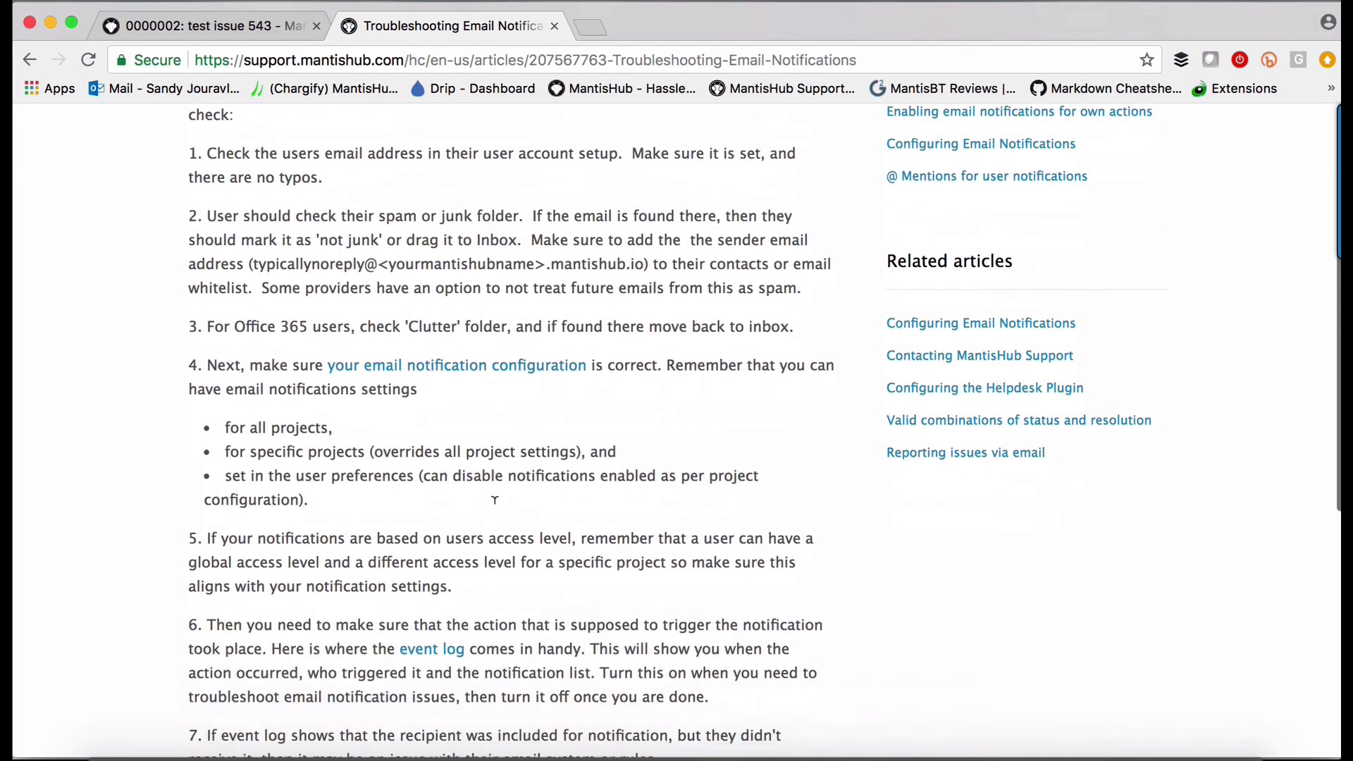
scroll(493, 503, "up", 6)
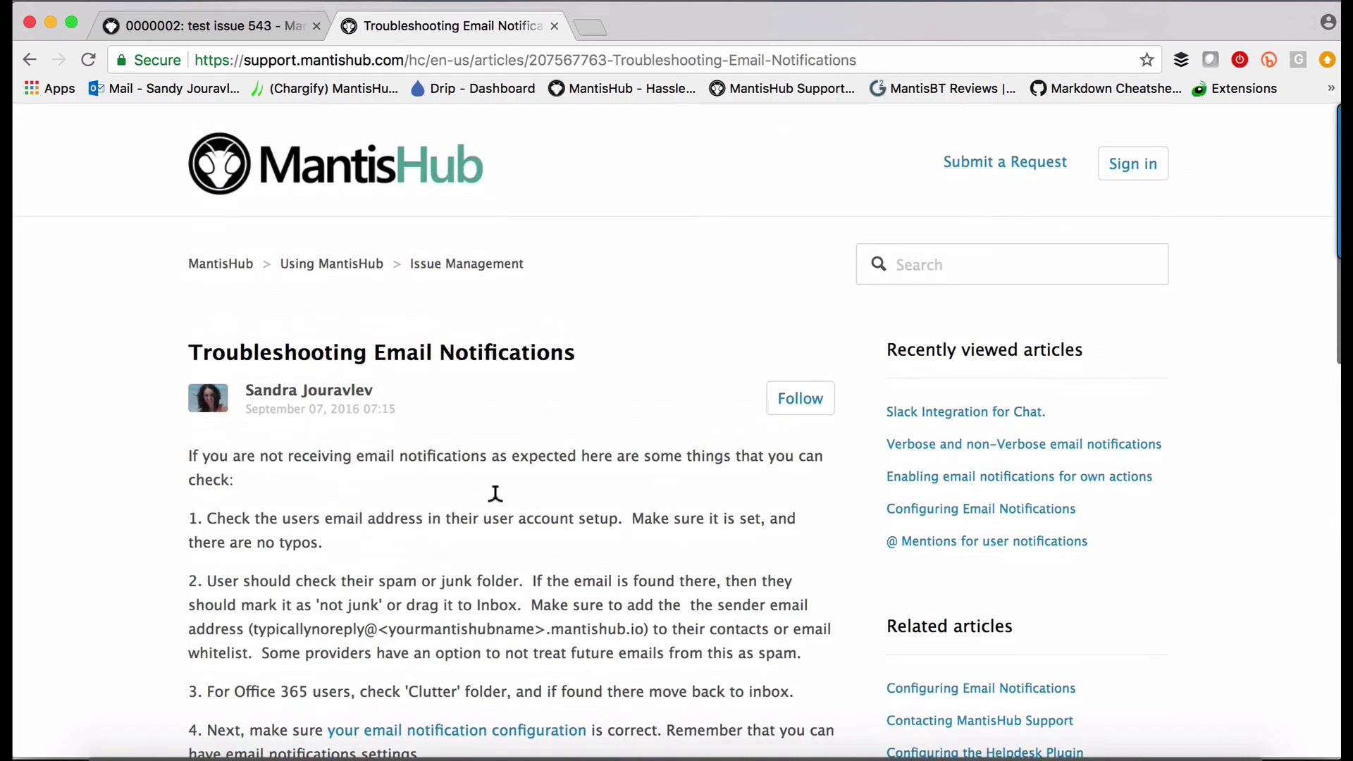